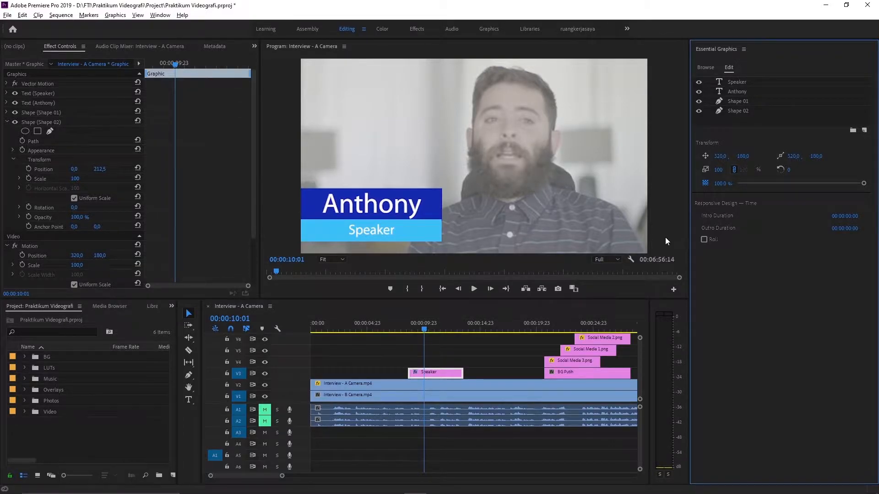
left_click(435, 204)
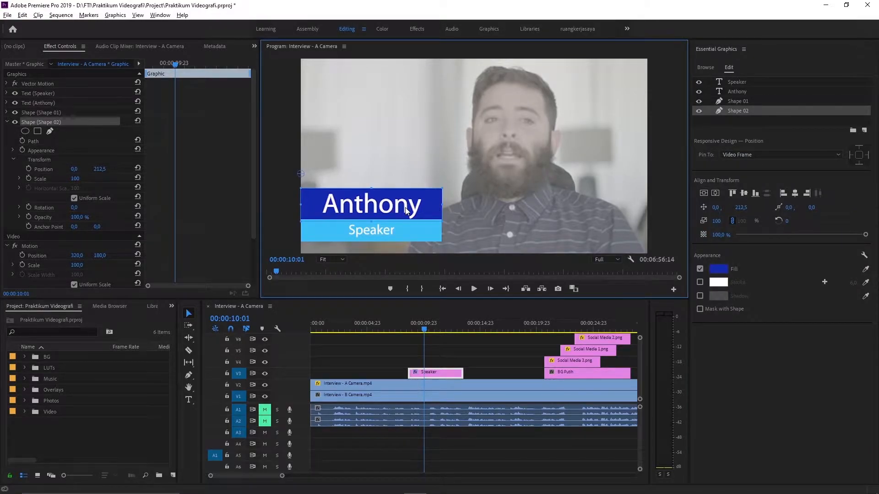
left_click(432, 237)
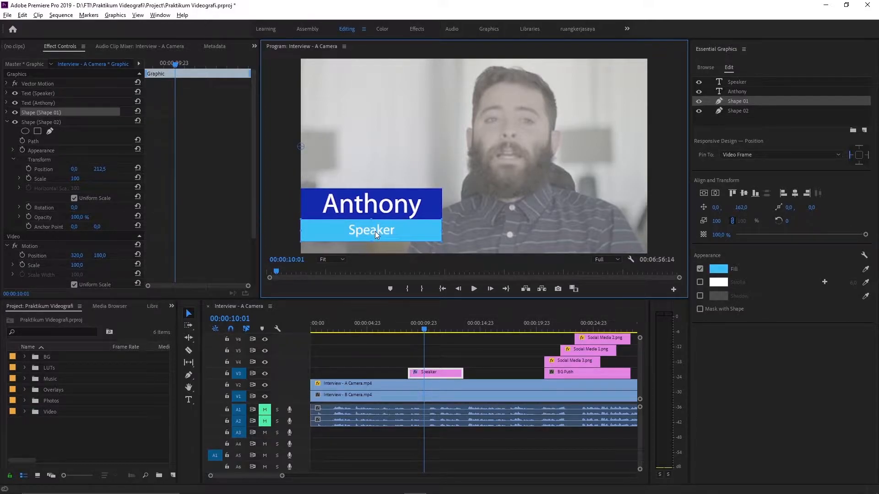
left_click(461, 221)
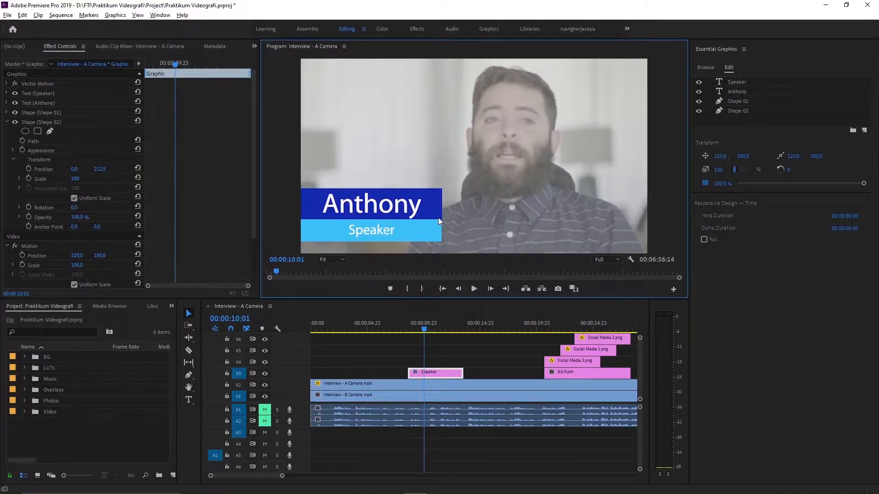
Step: Slide the dark blue Shape 02 bar out past the frame's left edge and back, leaving it at position -1, 213
left_click(437, 218)
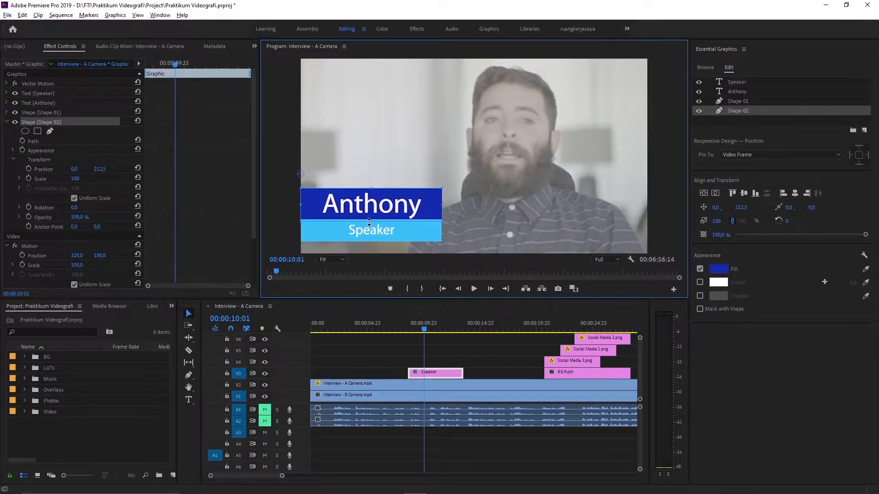
left_click_drag(369, 220, 369, 219)
left_click_drag(432, 204, 295, 205)
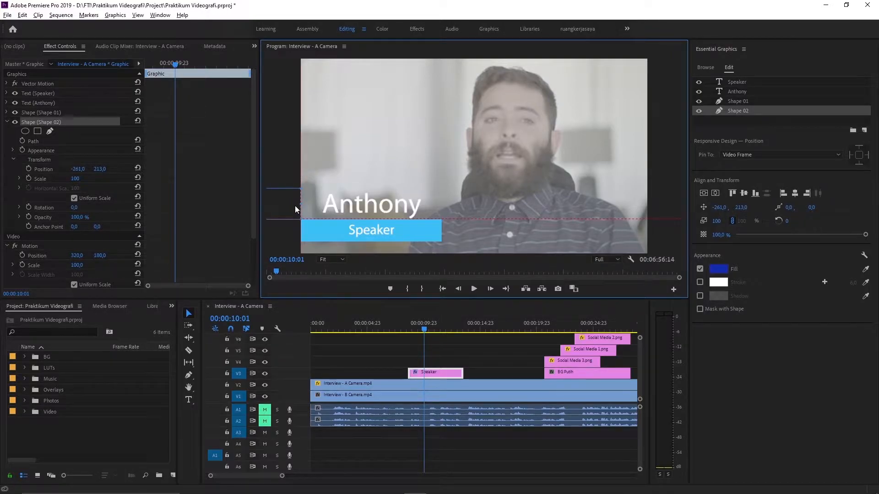
left_click_drag(295, 205, 432, 204)
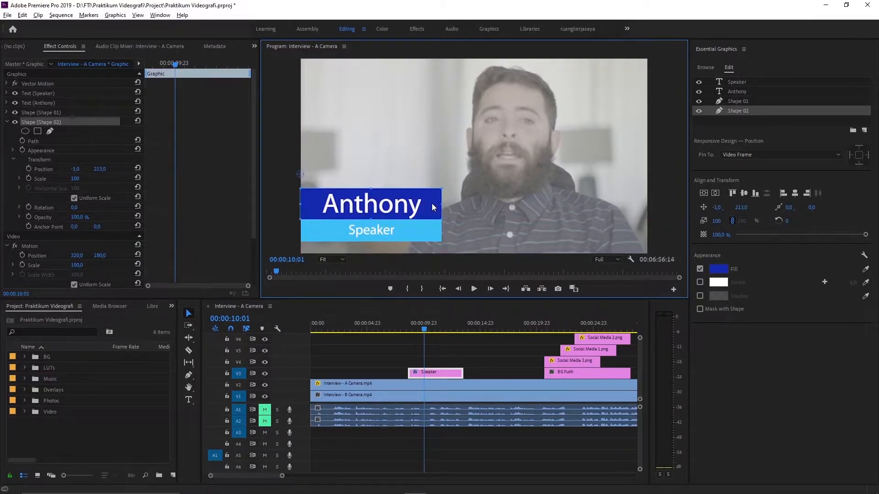
left_click(403, 224)
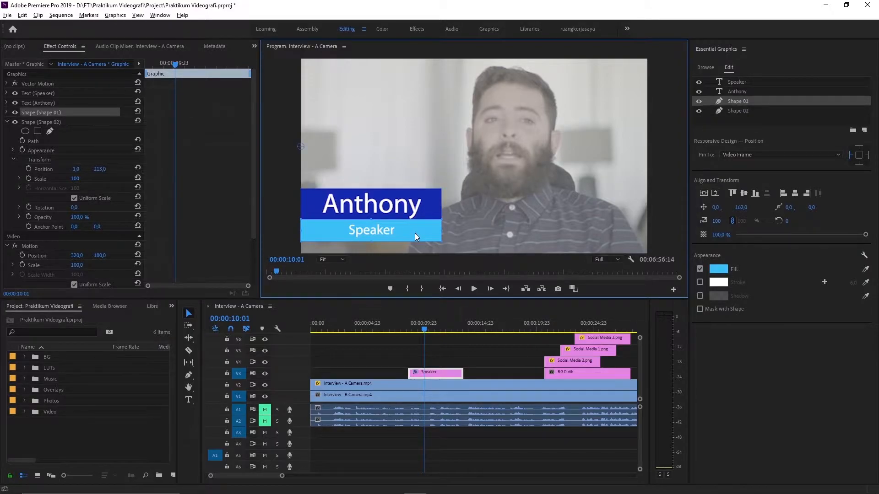
left_click(435, 198)
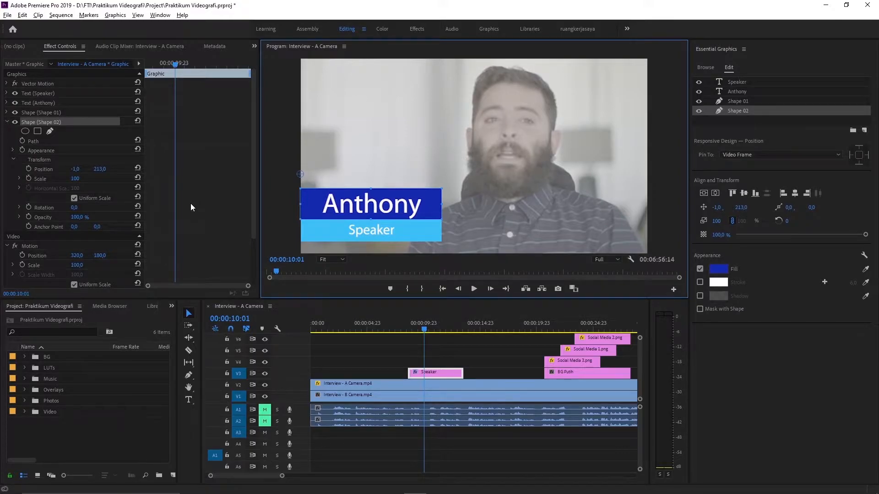
left_click(432, 231)
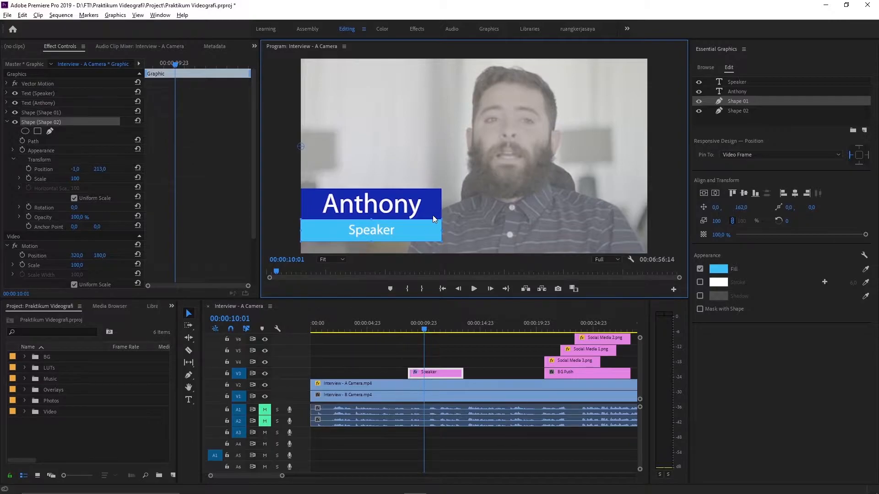
left_click(432, 215)
left_click(428, 232)
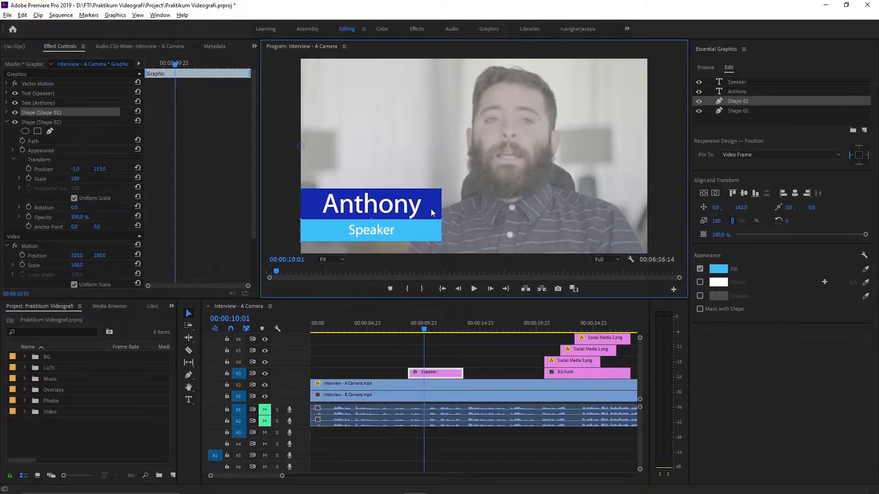
left_click(431, 210)
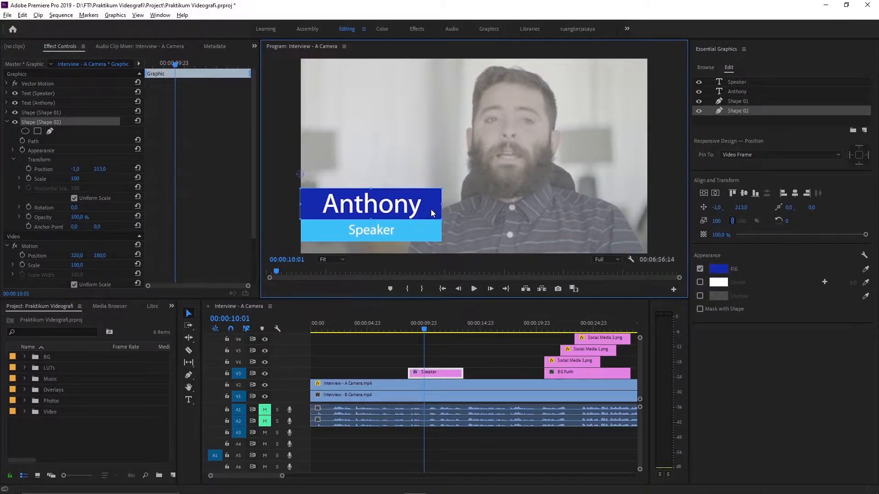
left_click(433, 230)
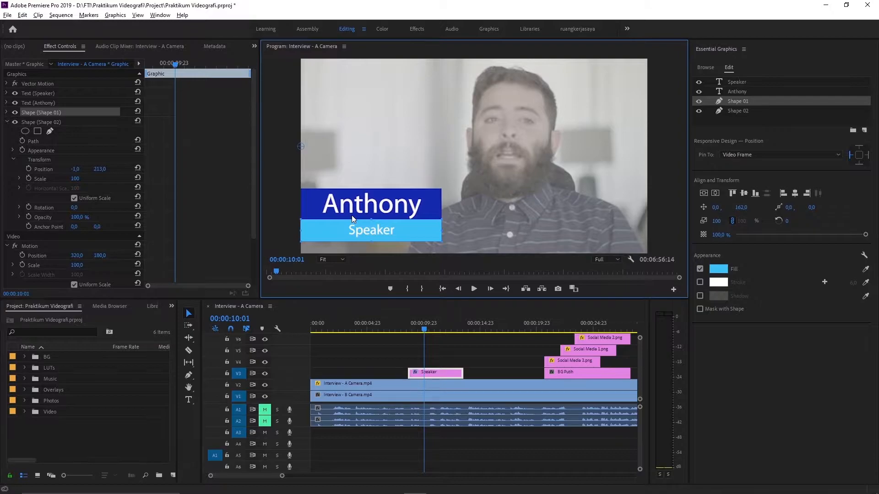
left_click(739, 112, "shift")
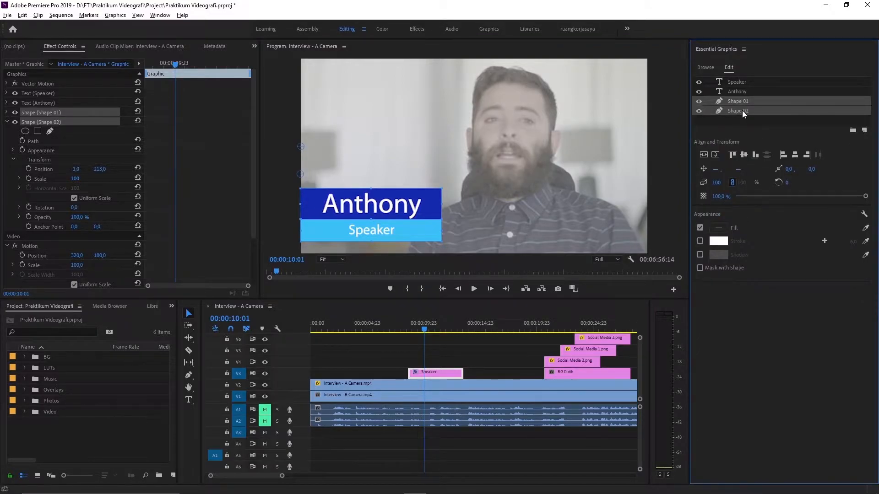
right_click(743, 110)
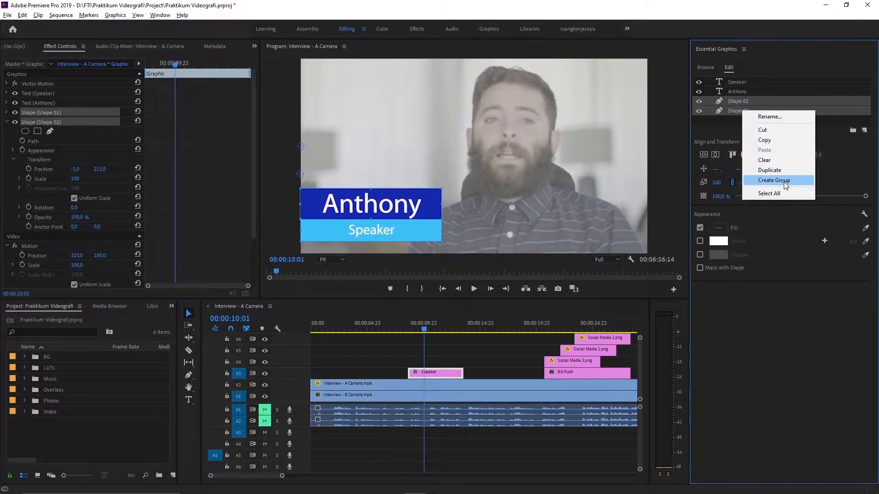
left_click(713, 123)
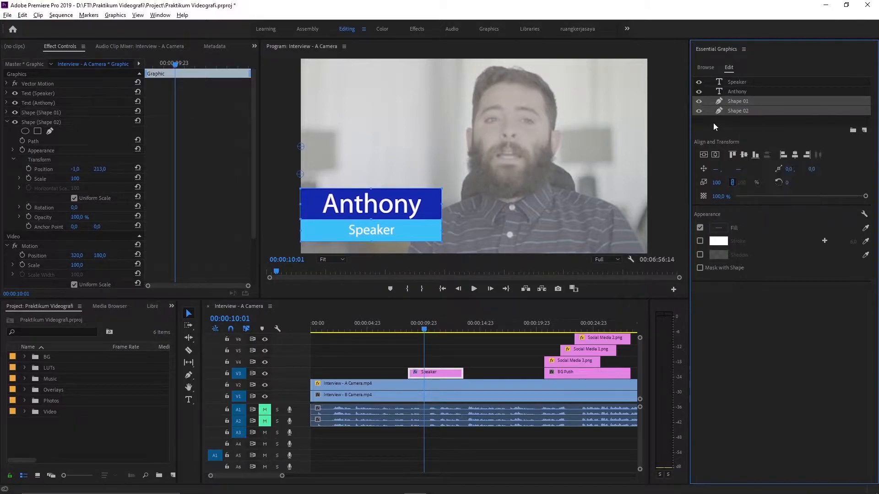
Step: Group the Shape 01 and Shape 02 layers of the lower-third graphic and collapse the group
left_click(742, 103)
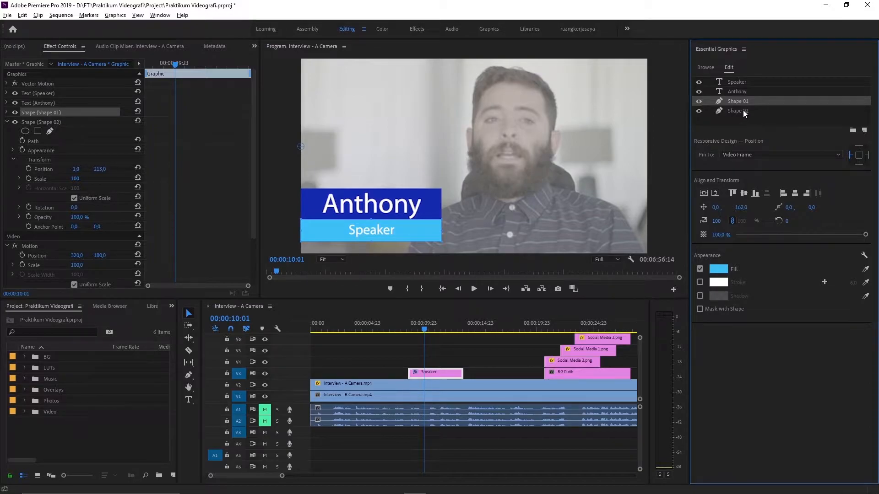
left_click(743, 112, "ctrl")
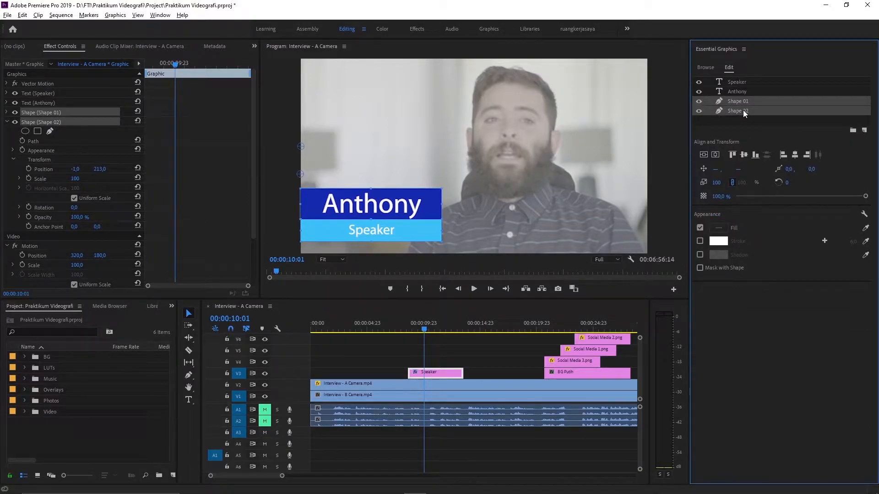
right_click(743, 110)
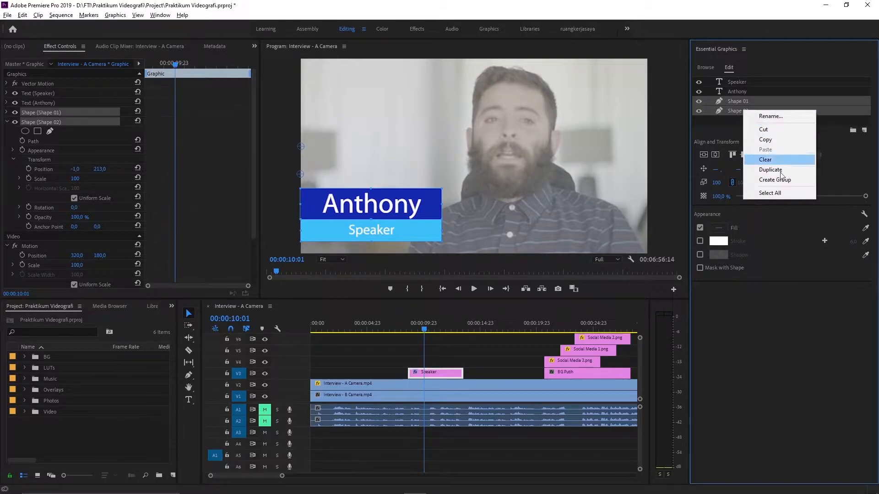
left_click(791, 183)
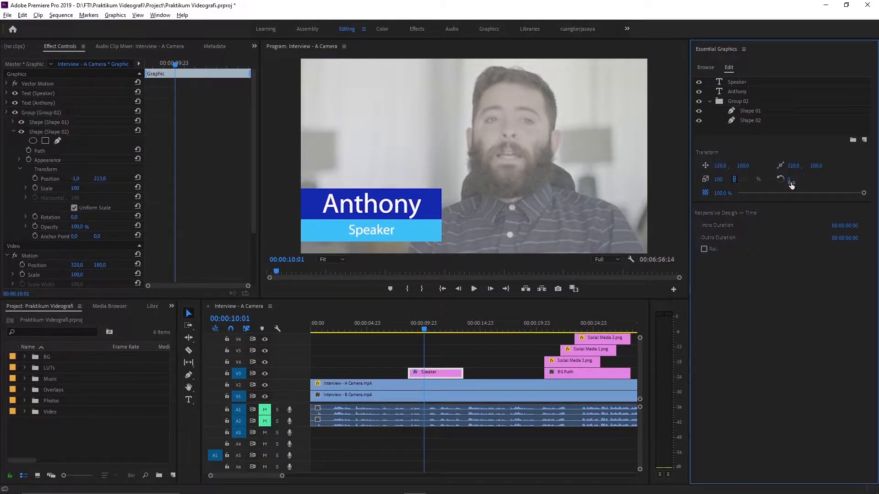
left_click(710, 101)
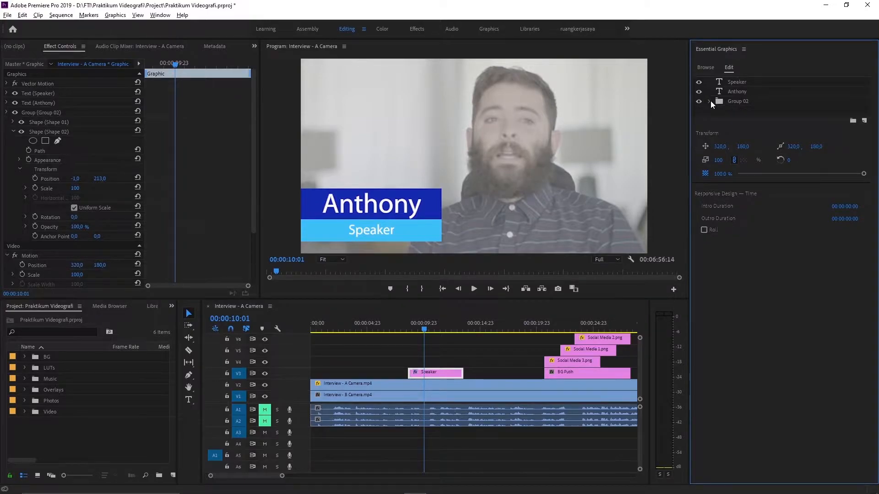
Step: Rename the layer group containing the two bars to "Group Shape"
left_click(734, 103)
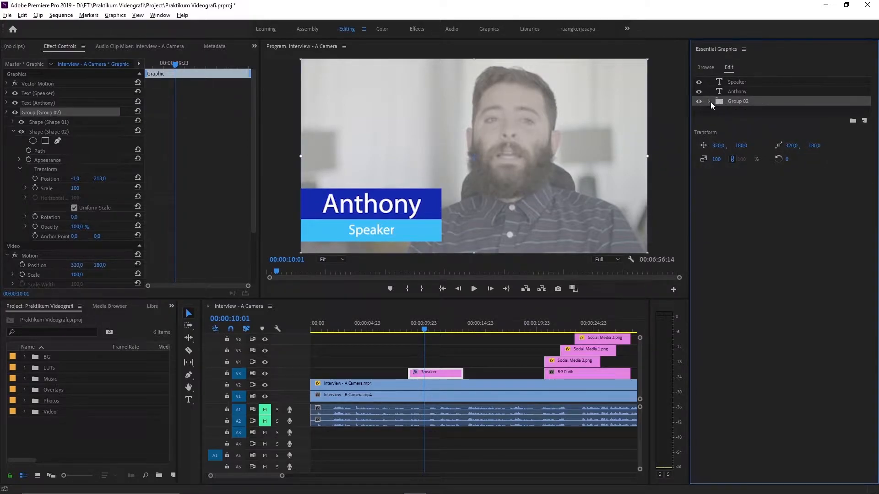
right_click(738, 101)
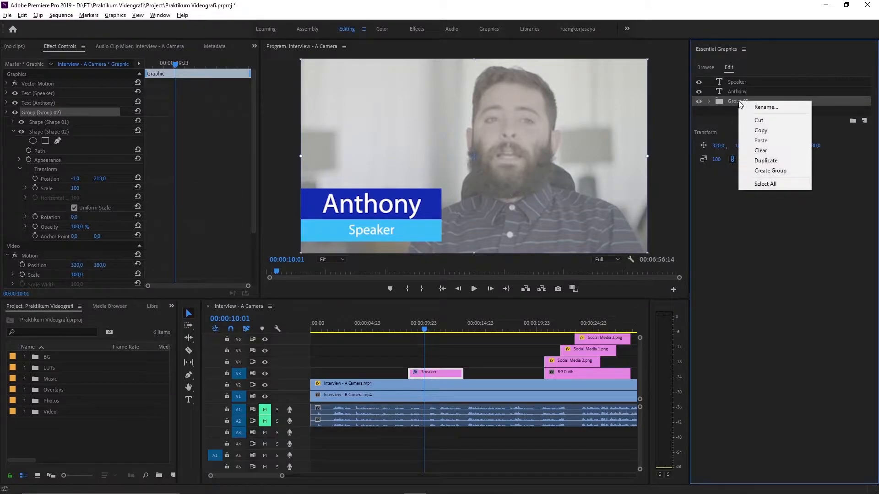
left_click(768, 107)
left_click(448, 244)
key("BackSpace")
key("BackSpace")
type("Shape")
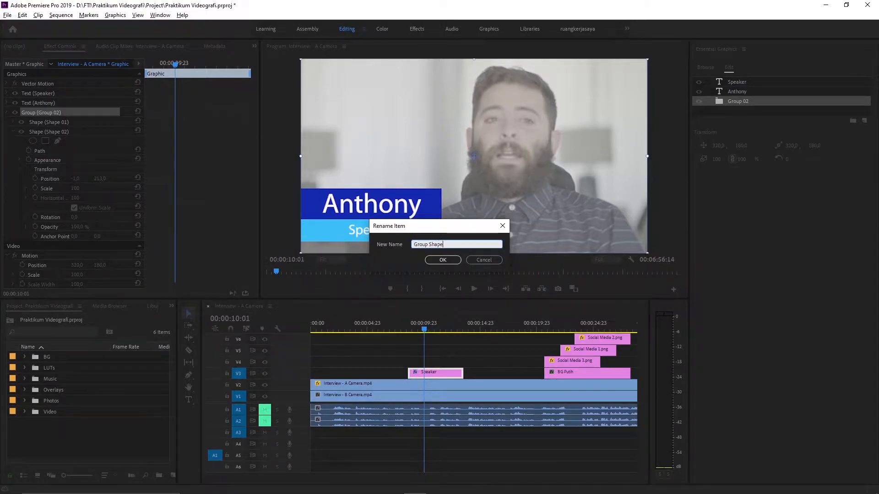
key("Return")
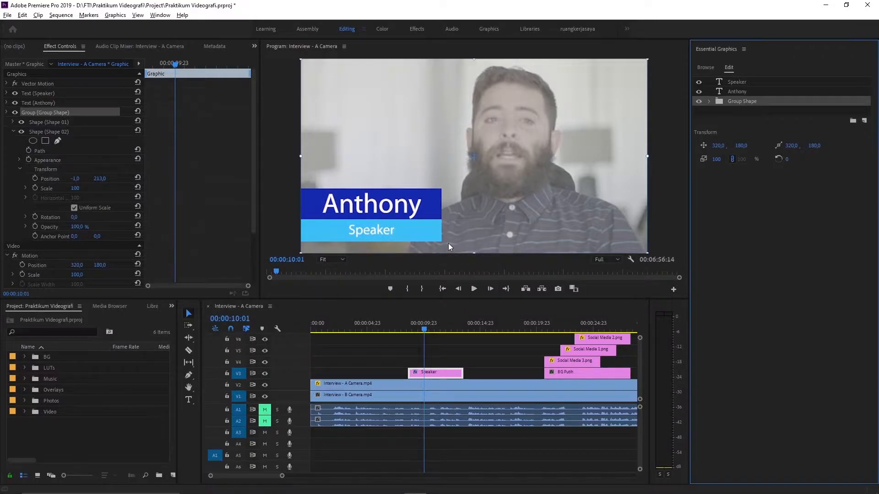
left_click(740, 112)
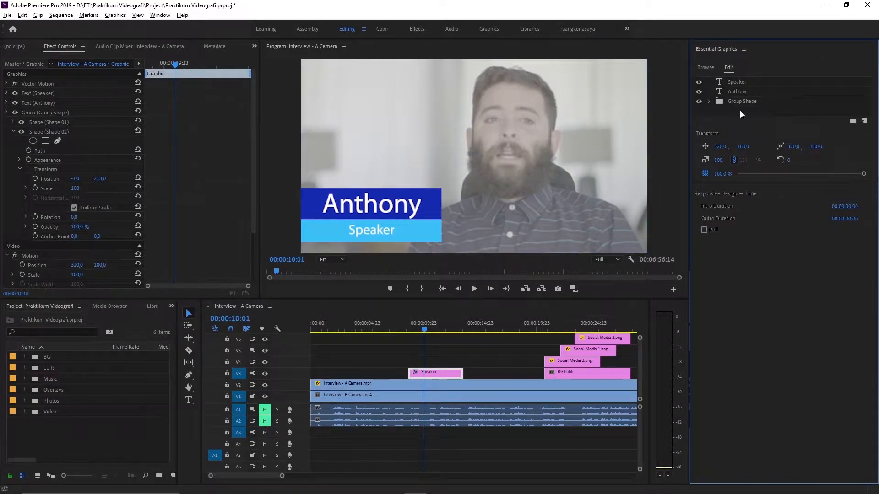
Step: Expand the Group Shape properties, set the playhead to 00:00:09:03 and turn on keyframing for the group's Position
left_click(738, 102)
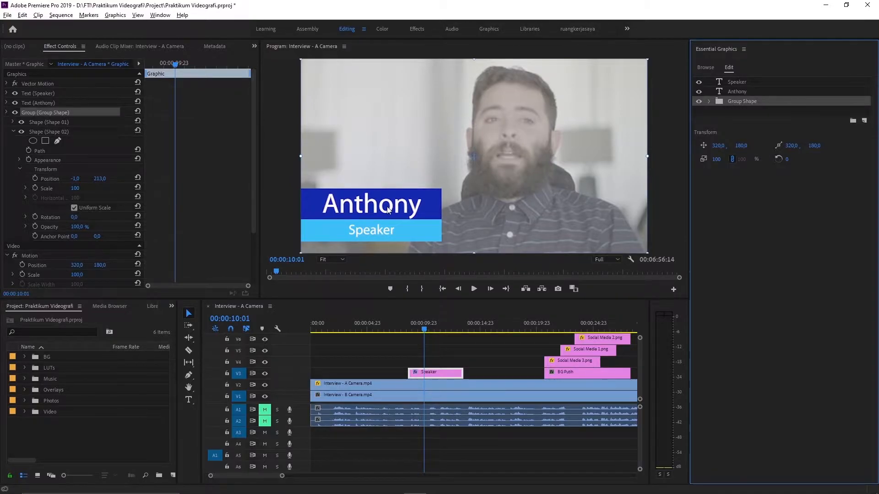
left_click(13, 132)
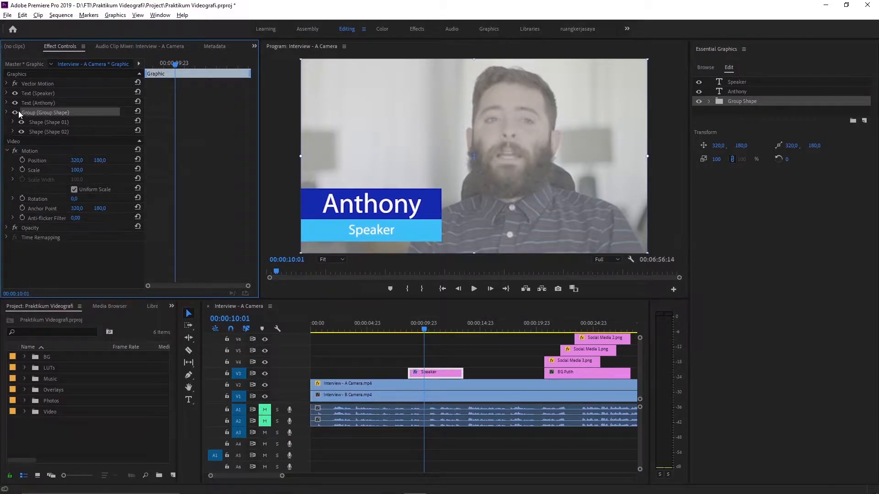
left_click(6, 113)
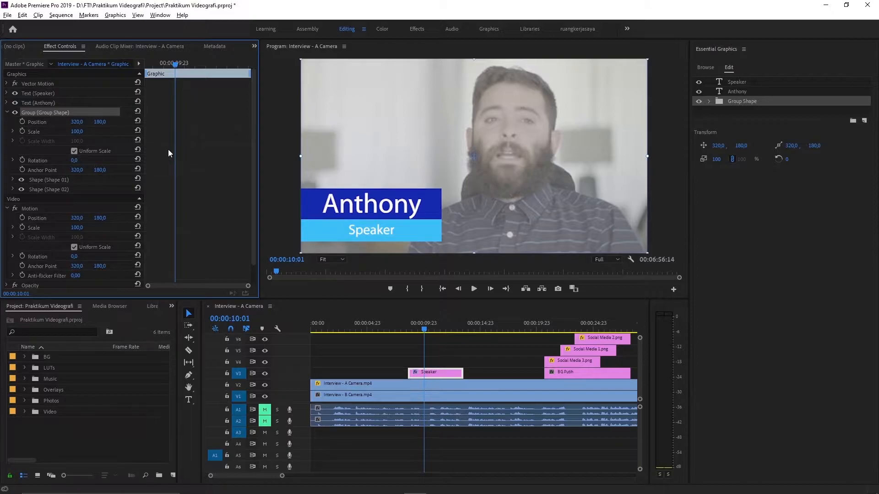
left_click_drag(177, 64, 158, 64)
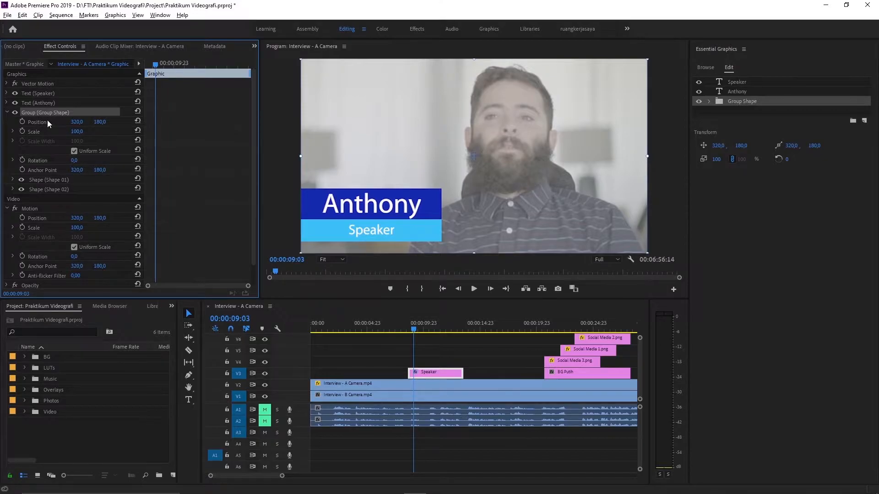
left_click(22, 122)
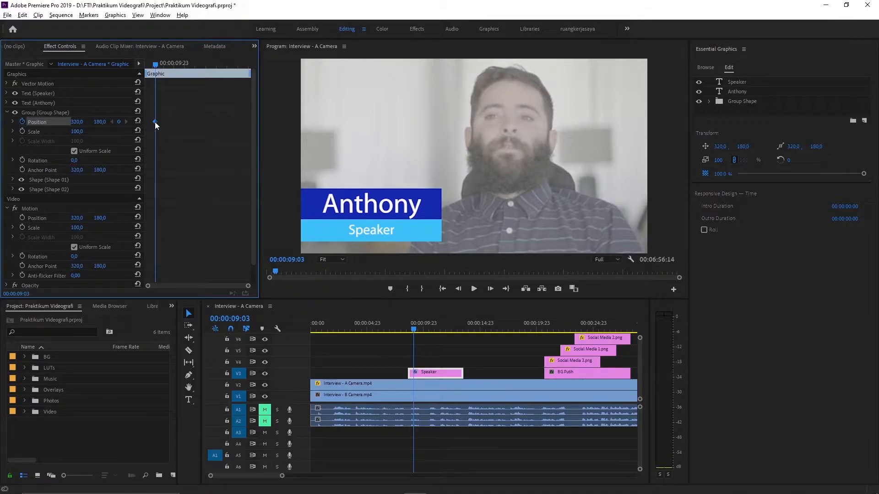
left_click_drag(154, 122, 149, 120)
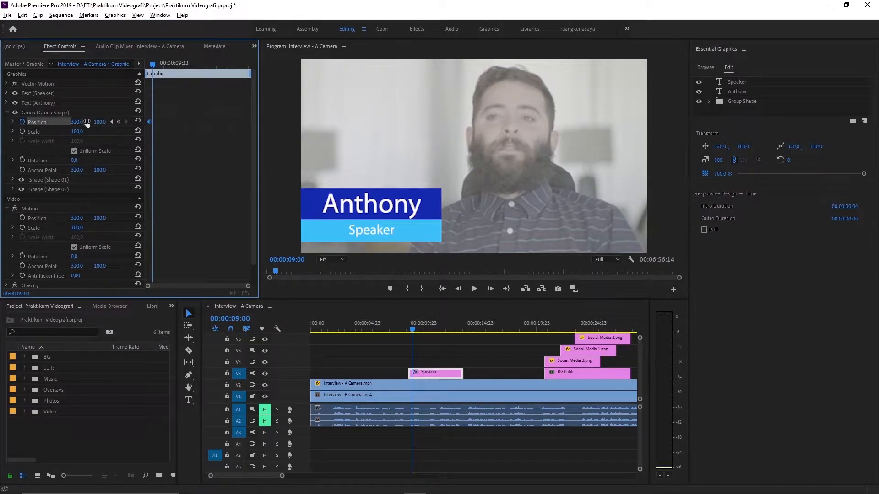
left_click_drag(76, 122, 105, 122)
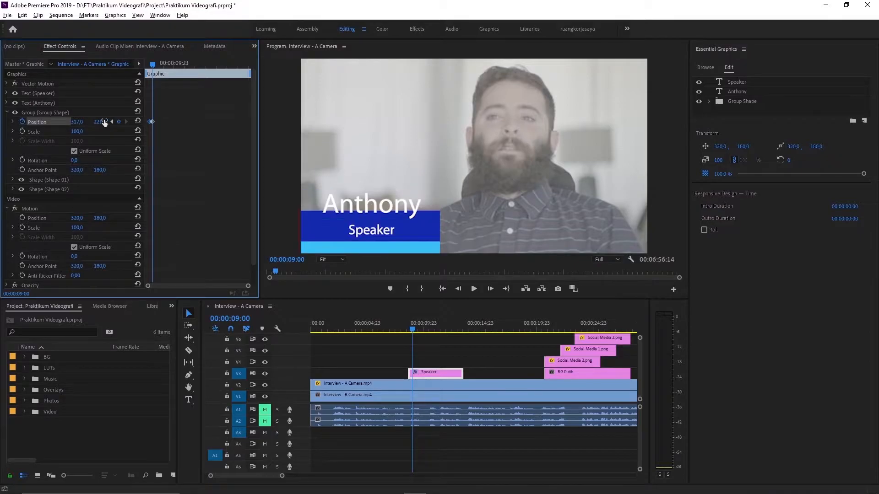
key("ctrl+z")
key("ctrl+z")
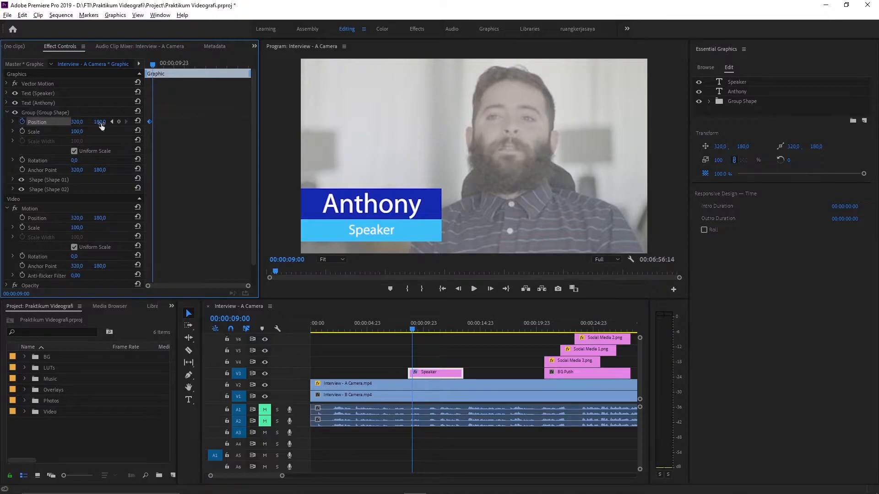
Step: Move the group's Position keyframe later, and at 00:00:08:22 add a keyframe with horizontal Position 59 to put the bars outside the frame
left_click_drag(149, 120, 165, 122)
left_click_drag(152, 63, 151, 64)
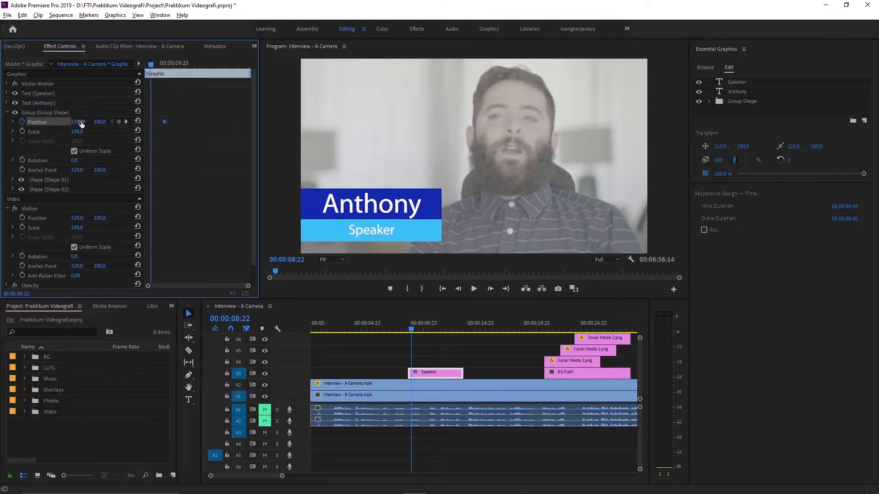
left_click_drag(81, 125, 0, 125)
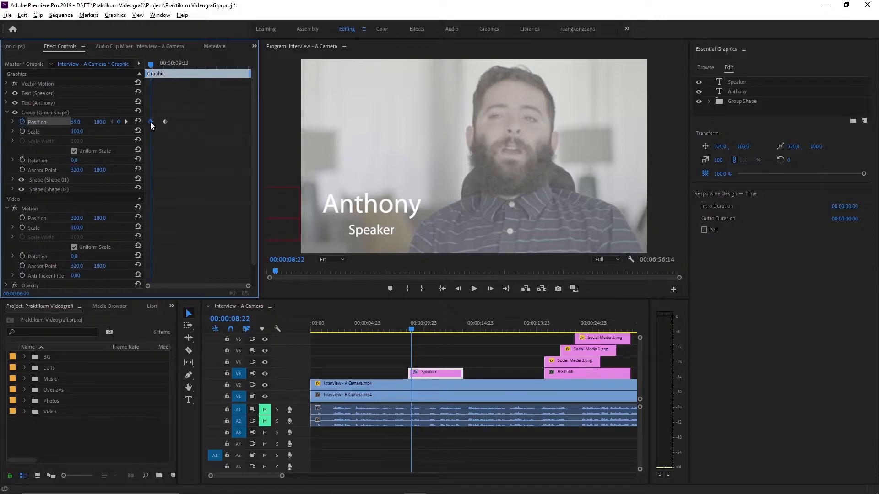
Step: Copy the bars' off-screen Position keyframe to 00:00:13:04 and their on-screen keyframe to 00:00:12:10, so they slide back out
left_click(243, 63)
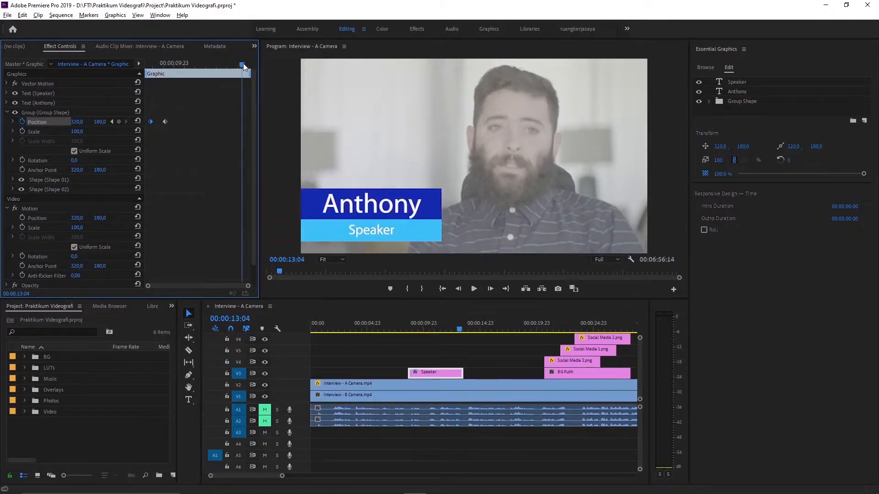
key("ctrl+v")
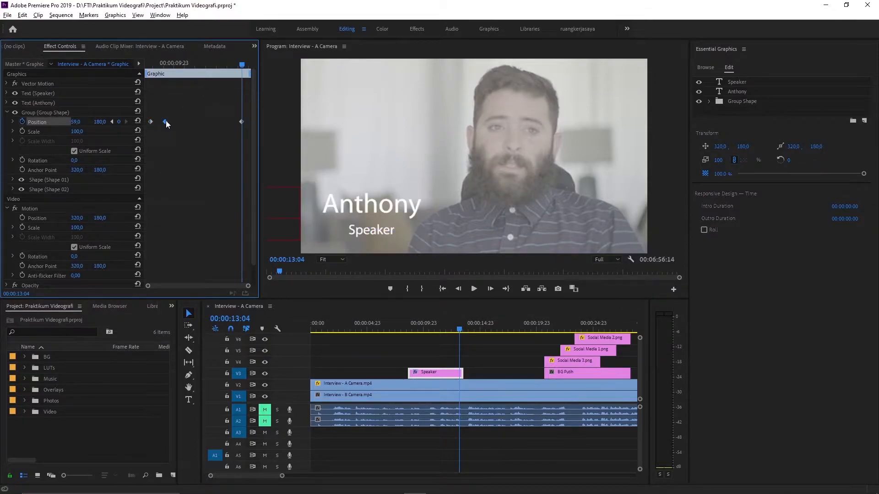
left_click(227, 60)
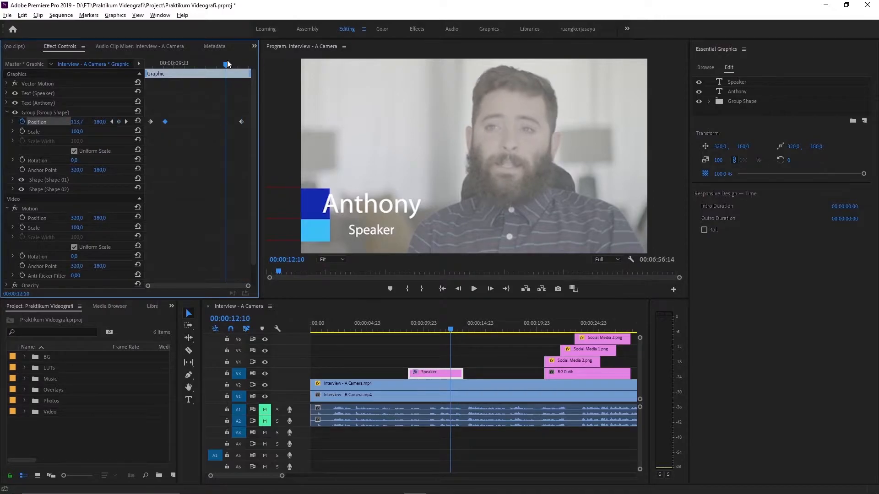
key("ctrl+v")
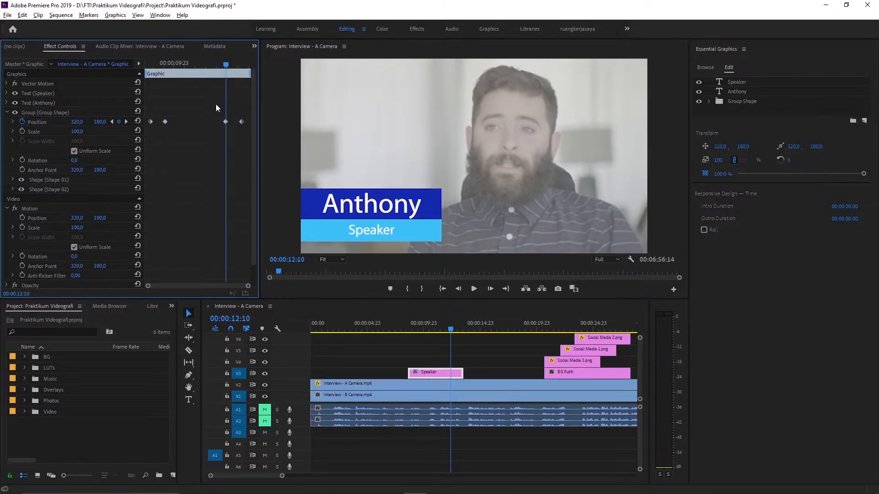
Step: Play the sequence from the start of the title clip to review the bars sliding in and out
left_click_drag(170, 64, 137, 62)
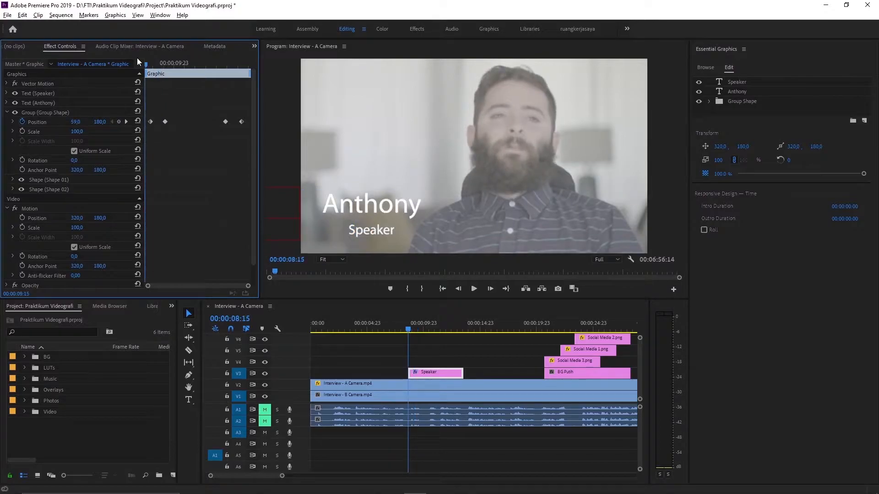
key("space")
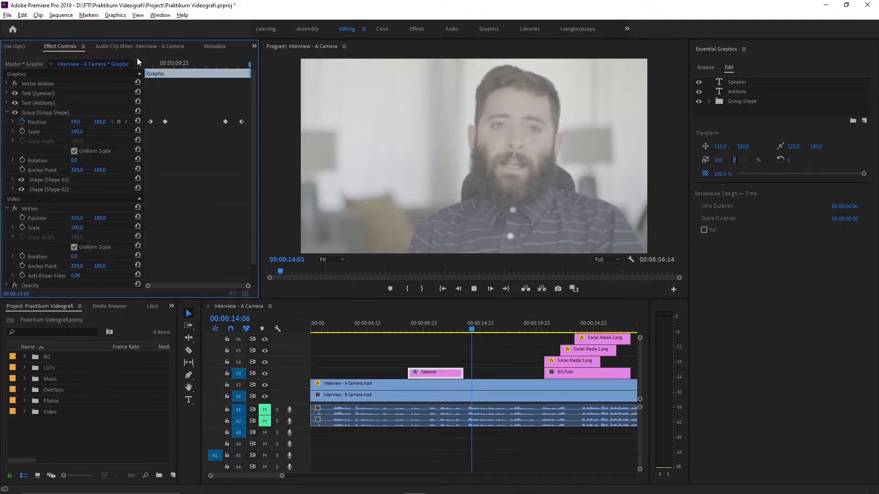
key("space")
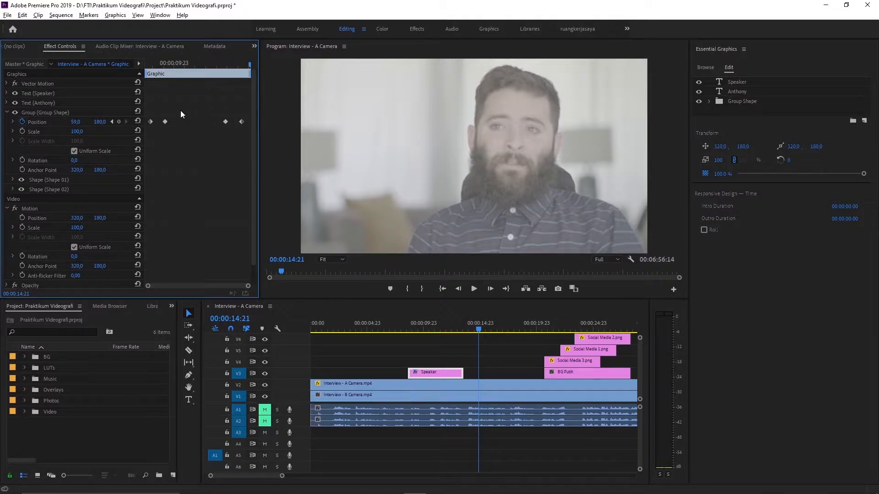
Step: Apply Ease In temporal interpolation to the first two Position keyframes of Group Shape
mouse_move(414, 326)
left_mouse_down()
mouse_move(445, 328)
mouse_move(410, 326)
mouse_move(427, 329)
left_mouse_up()
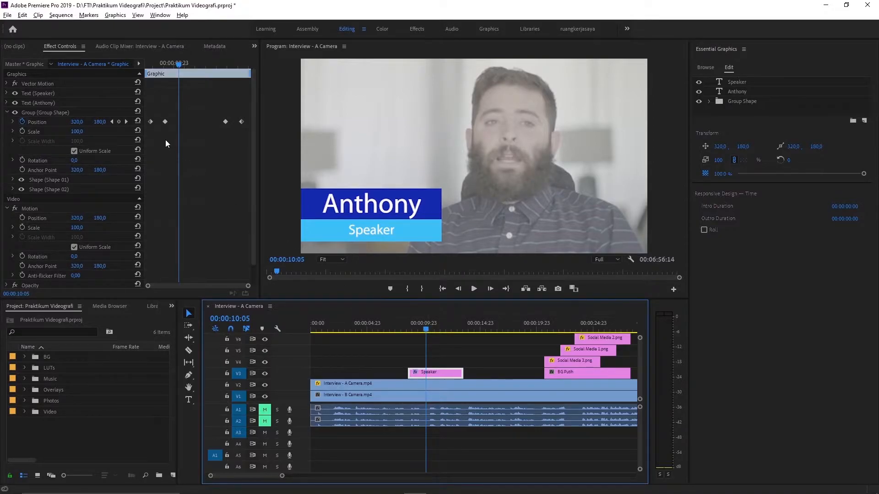
left_click_drag(172, 128, 142, 116)
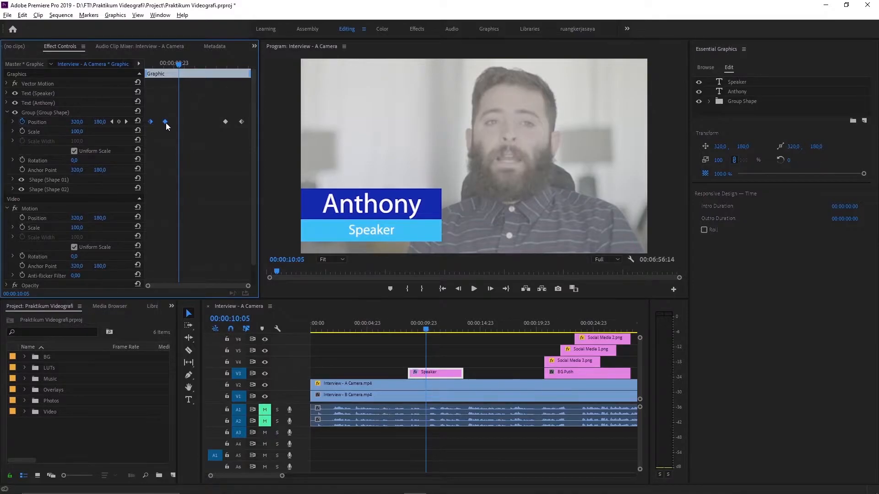
left_click(156, 63)
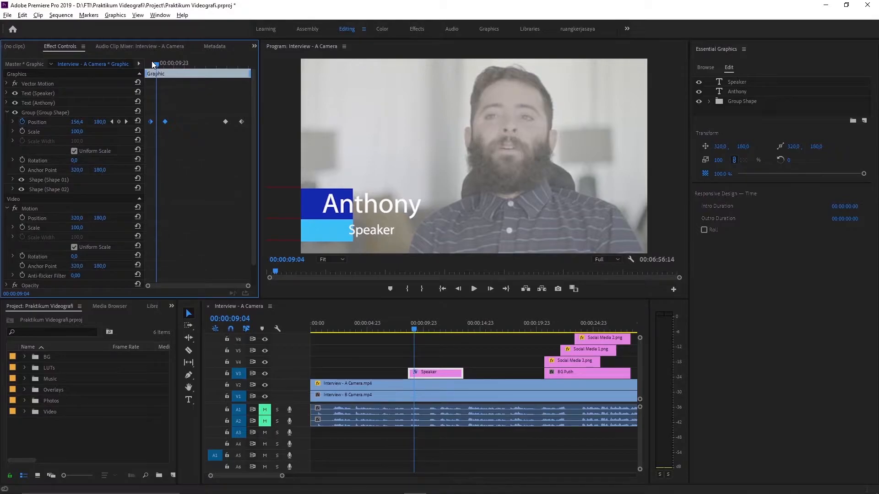
left_click_drag(154, 64, 165, 62)
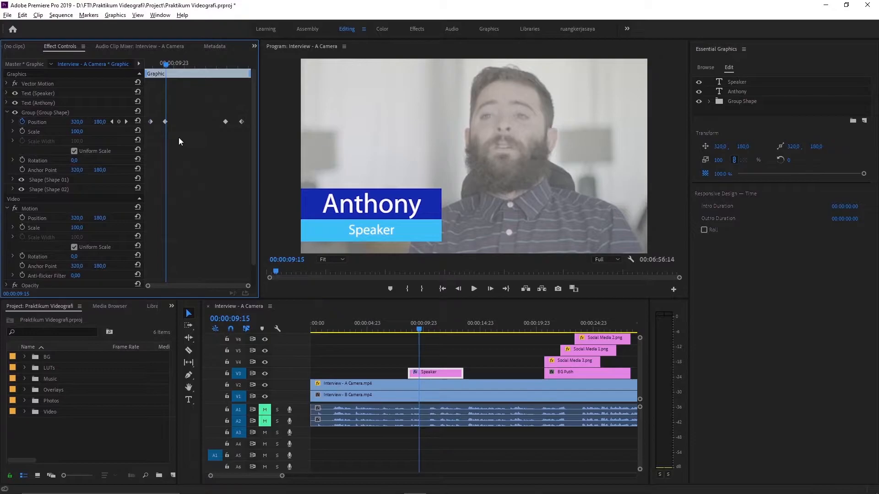
left_click_drag(182, 125, 146, 122)
right_click(165, 120)
mouse_move(222, 201)
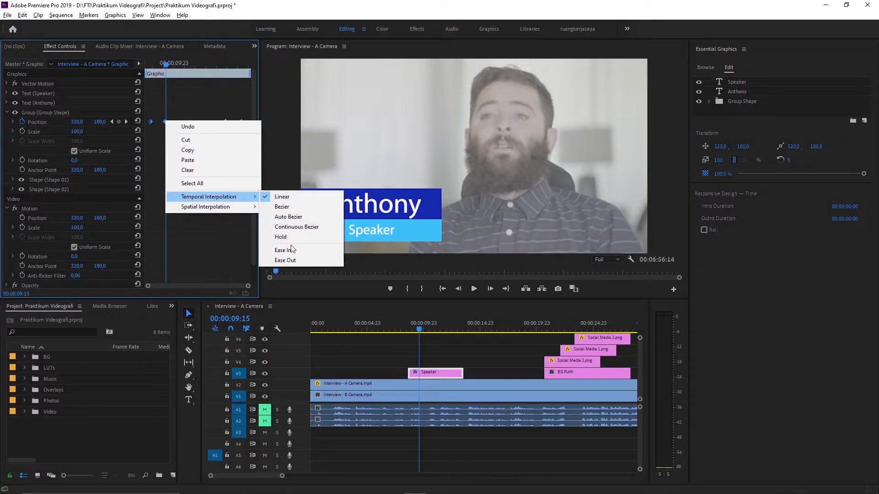
left_click(292, 250)
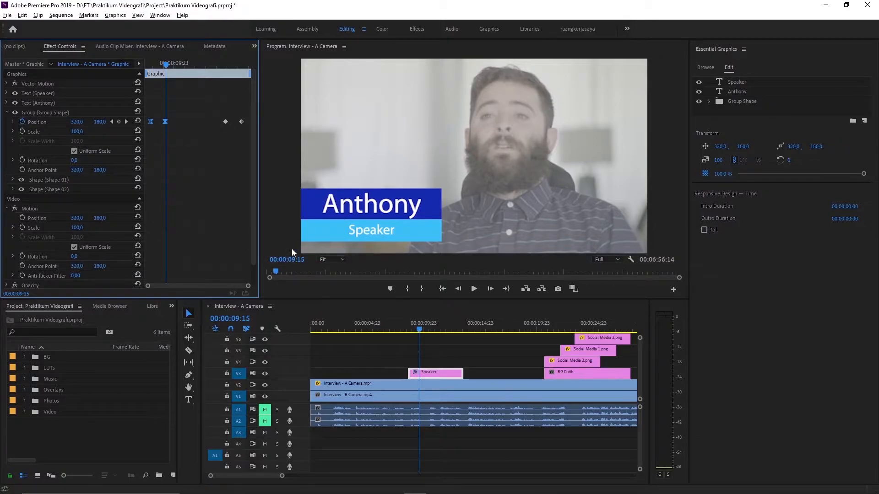
Step: Play the title from 00:00:08:17 to check the eased slide-in of the bars
left_click(147, 65)
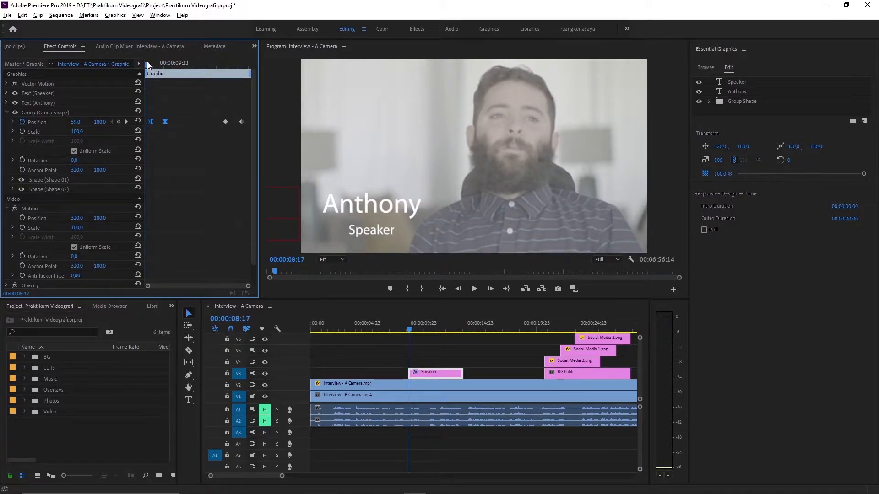
key("space")
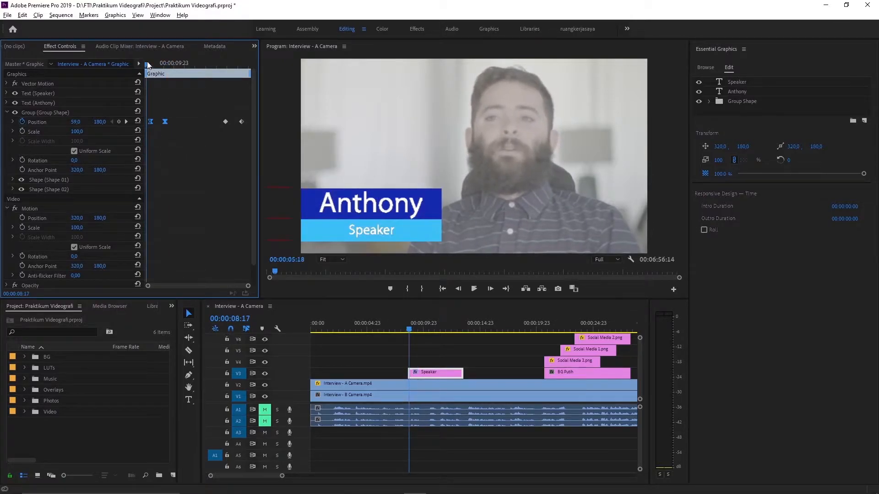
key("space")
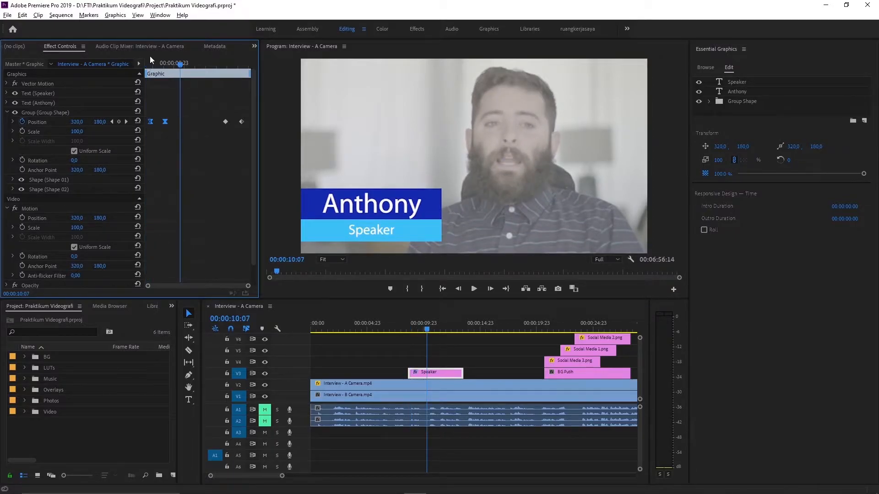
Step: Show the velocity graph of the group's Position and stretch the second keyframe's ease handle toward the first keyframe for a steep early peak
left_click(149, 63)
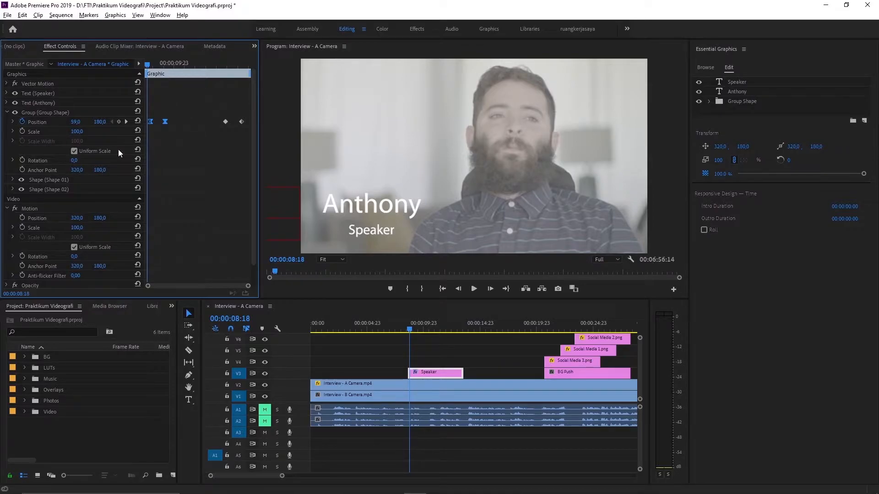
left_click(13, 122)
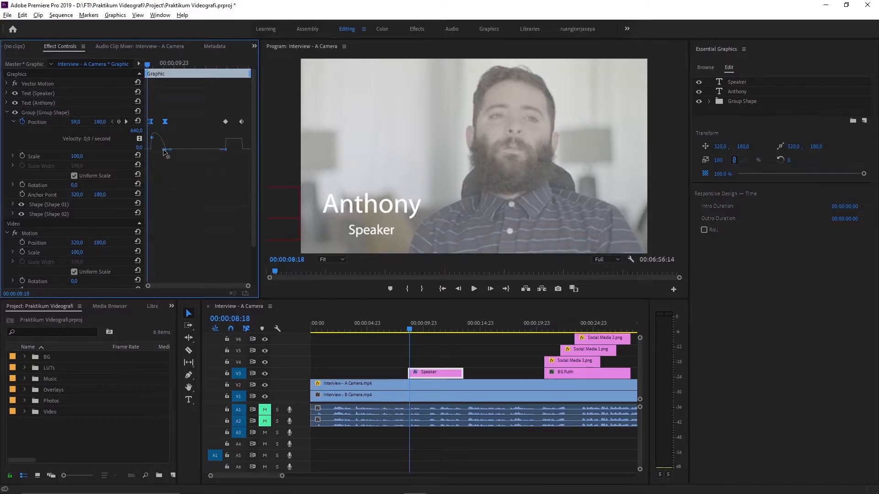
left_click_drag(163, 149, 155, 150)
Step: Play the slide-in twice from just before the title clip to check the adjusted velocity curve
left_click(393, 329)
left_click_drag(393, 329, 401, 329)
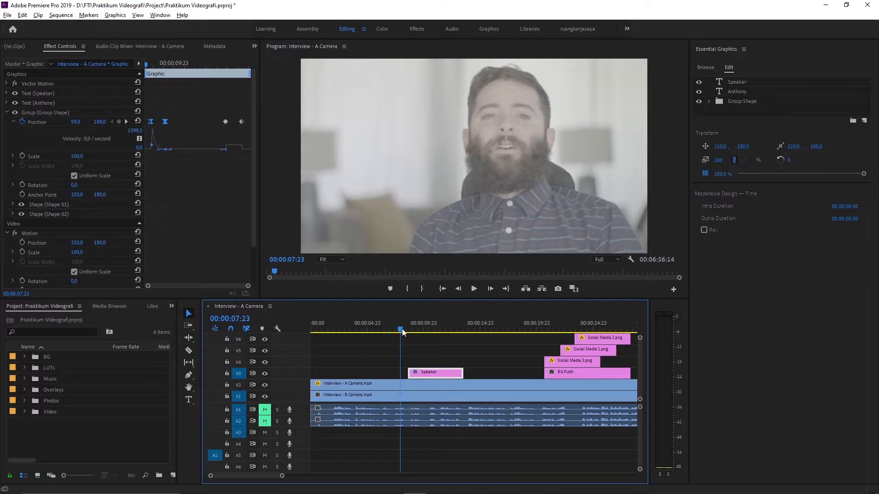
key("space")
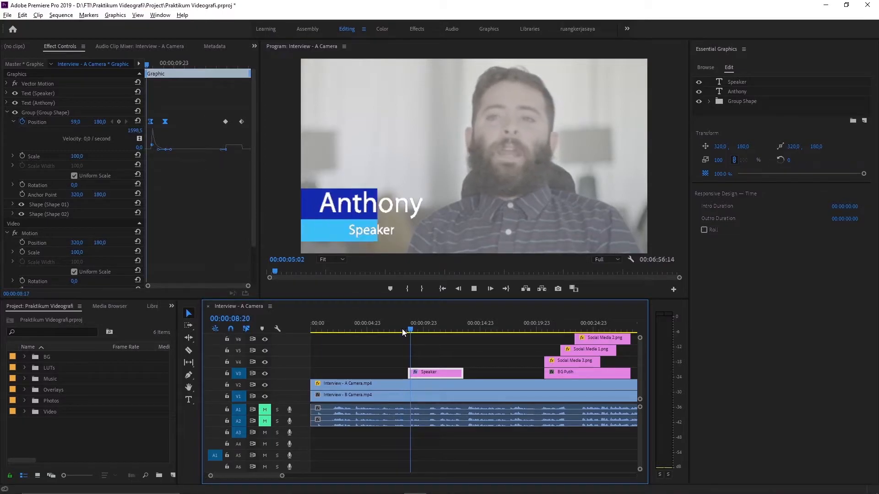
key("space")
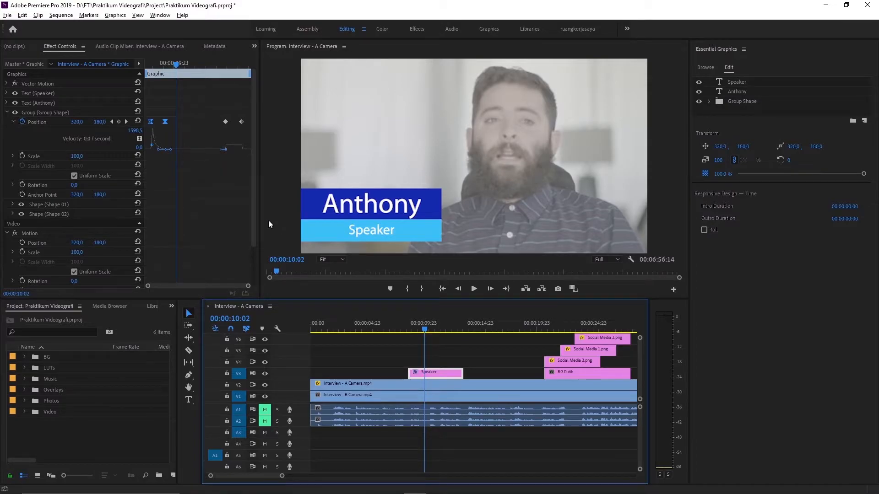
left_click(405, 321)
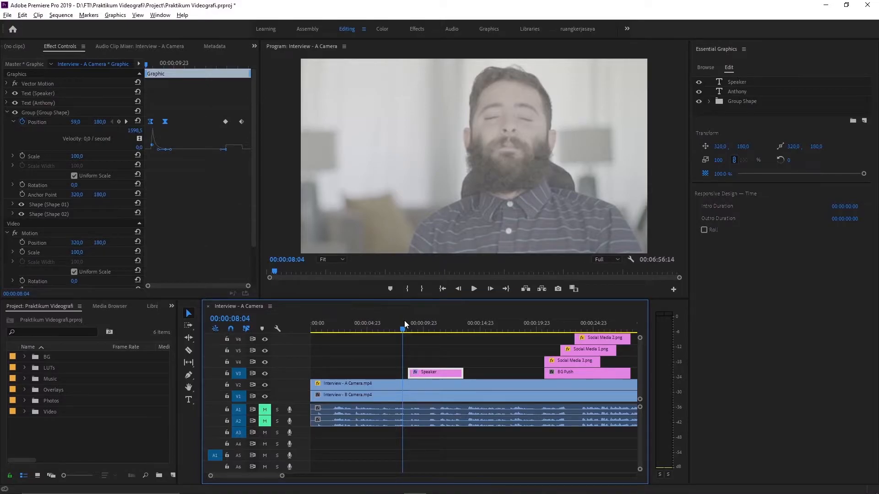
key("space")
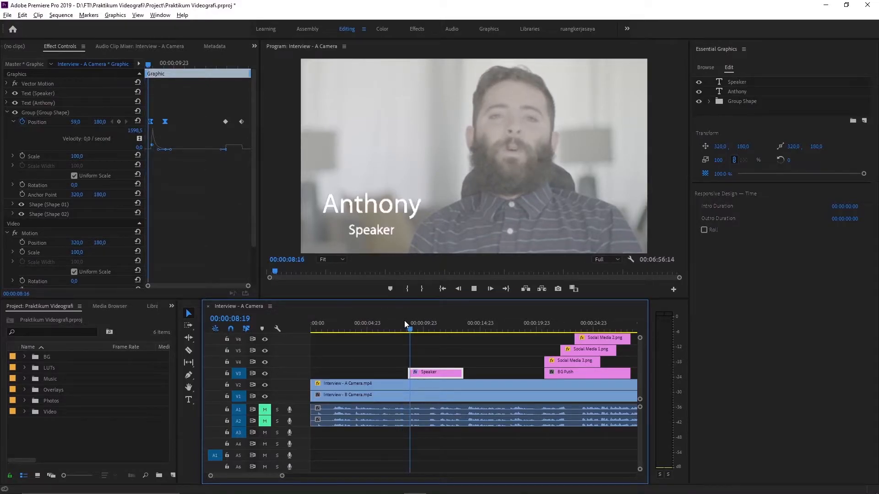
key("space")
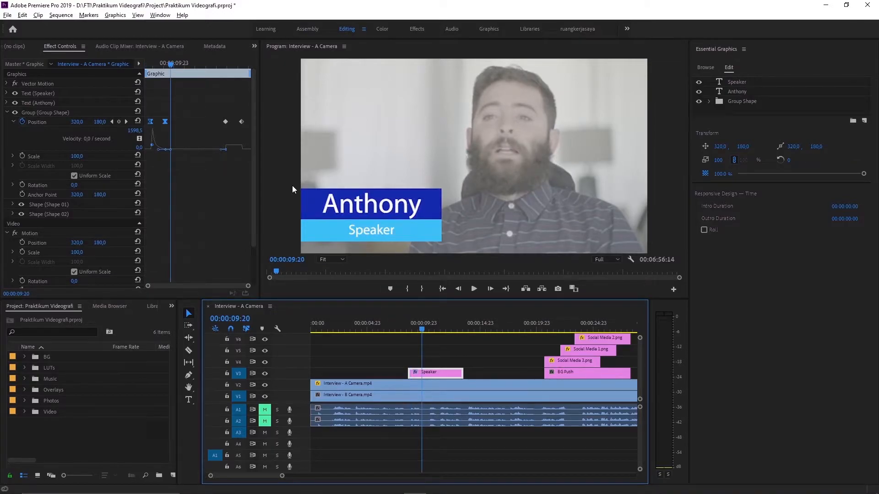
Step: Apply Ease Out to the last two Position keyframes and stretch the third keyframe's ease handle toward the last one for a steep late peak
left_click_drag(219, 106, 251, 130)
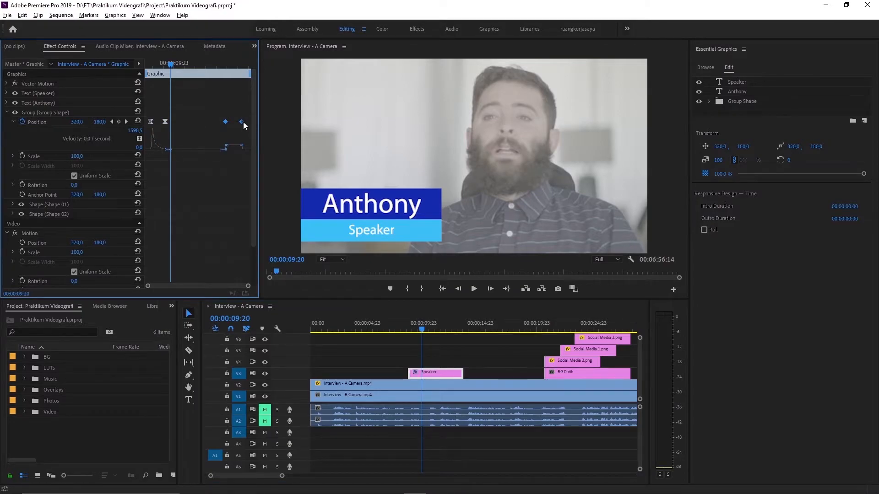
right_click(243, 121)
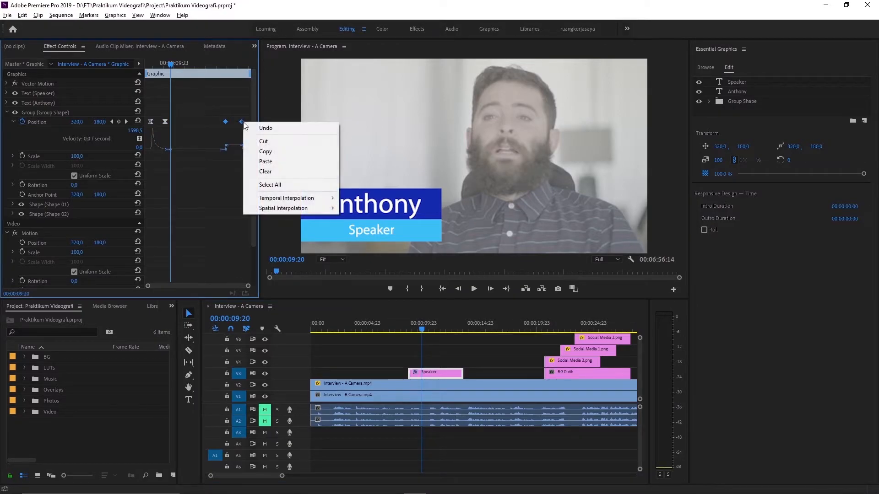
mouse_move(317, 195)
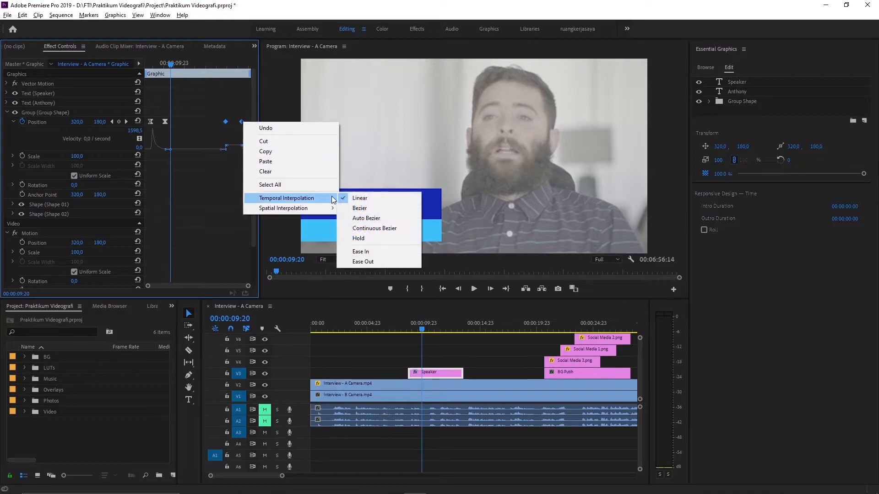
left_click(372, 261)
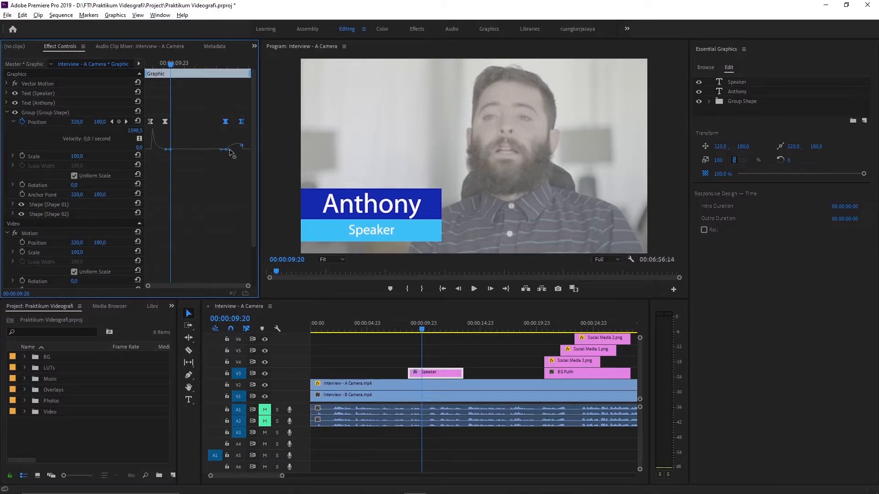
left_click_drag(229, 151, 238, 152)
Step: Play the whole title from 00:00:08:02 to review both the eased slide-in and slide-out
left_click(403, 325)
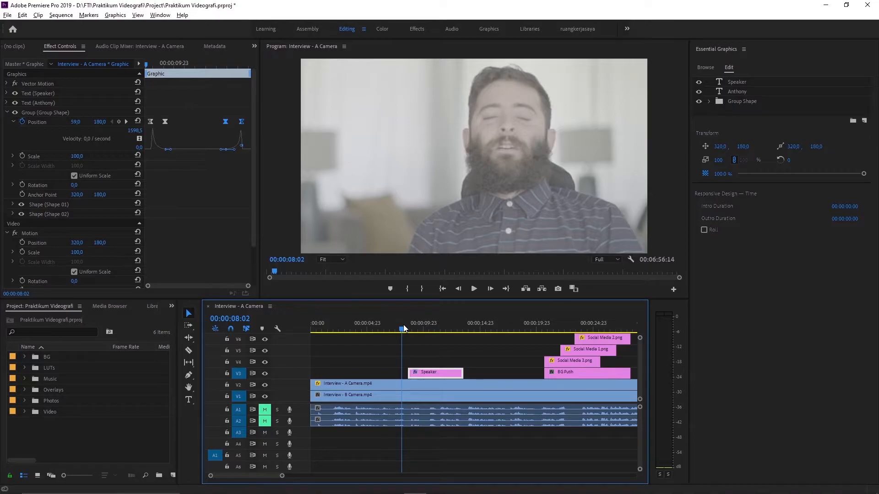
key("space")
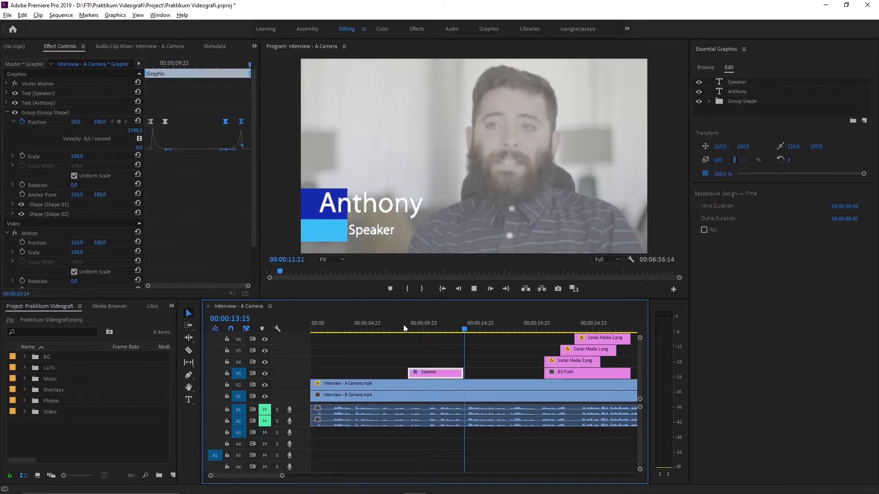
key("space")
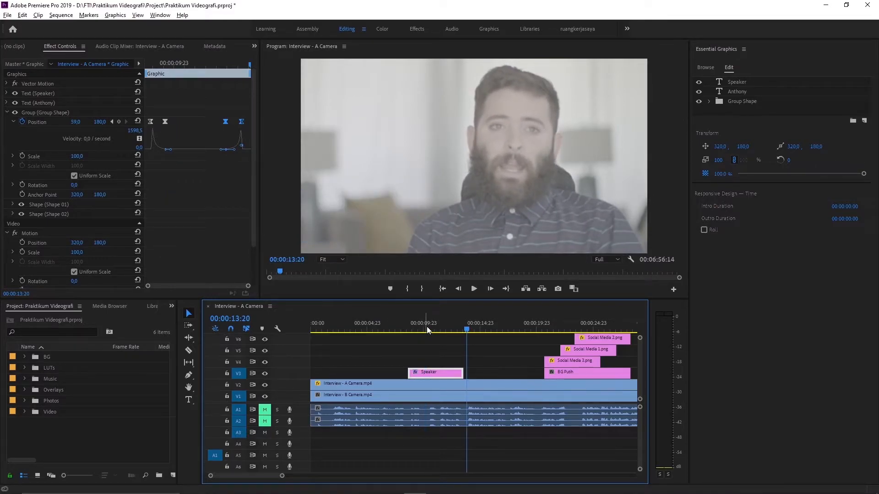
Step: Set the playhead to 00:00:11:19, collapse the Group Shape properties and select the title's name text layer
left_click(443, 329)
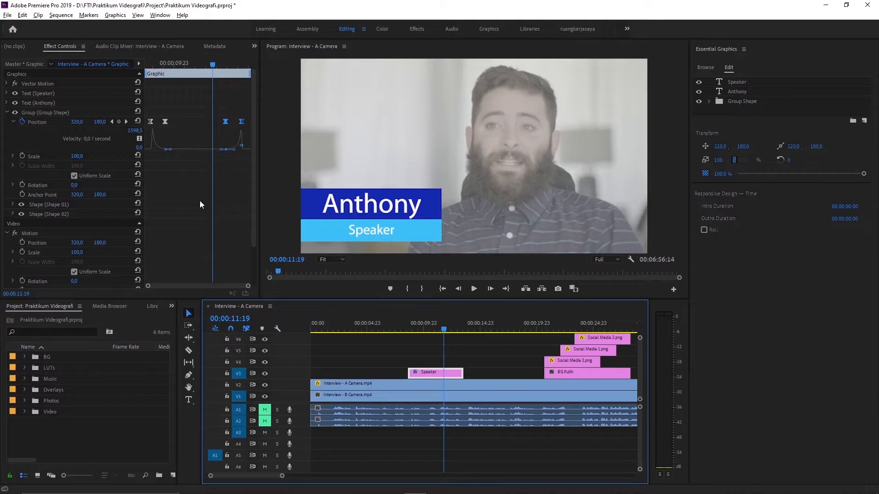
left_click(7, 112)
left_click(7, 112)
left_click(7, 112)
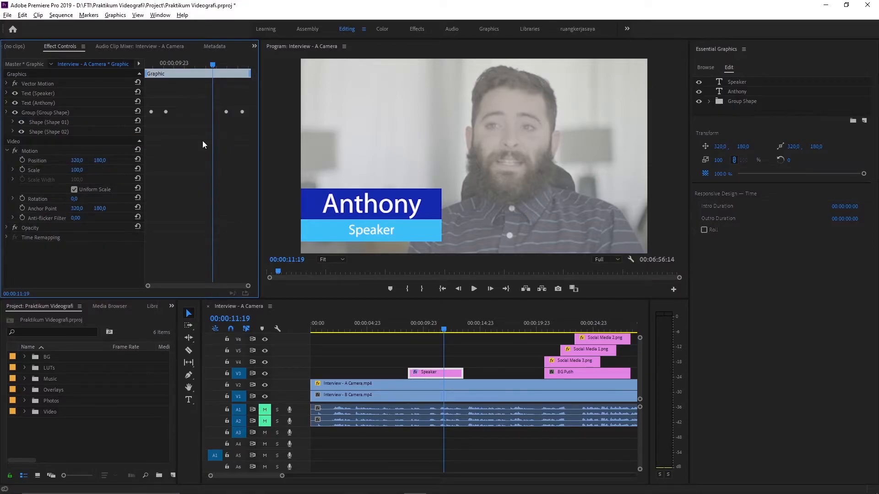
left_click(27, 93)
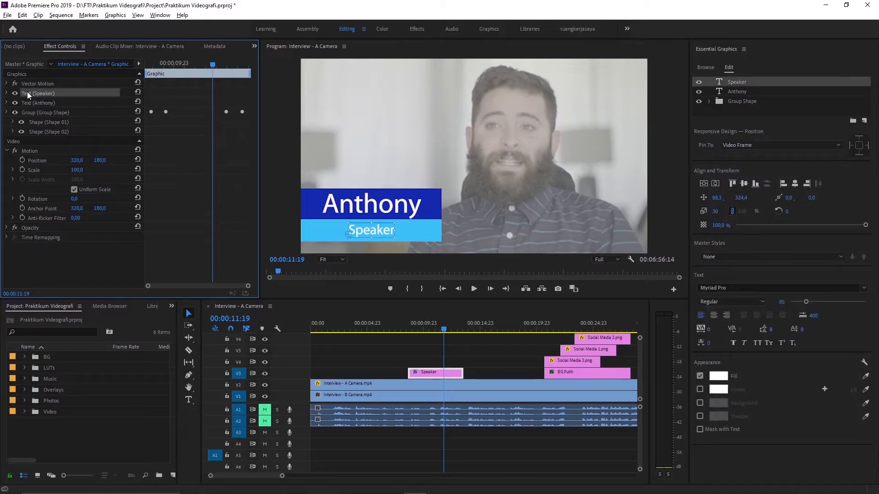
left_click(44, 102)
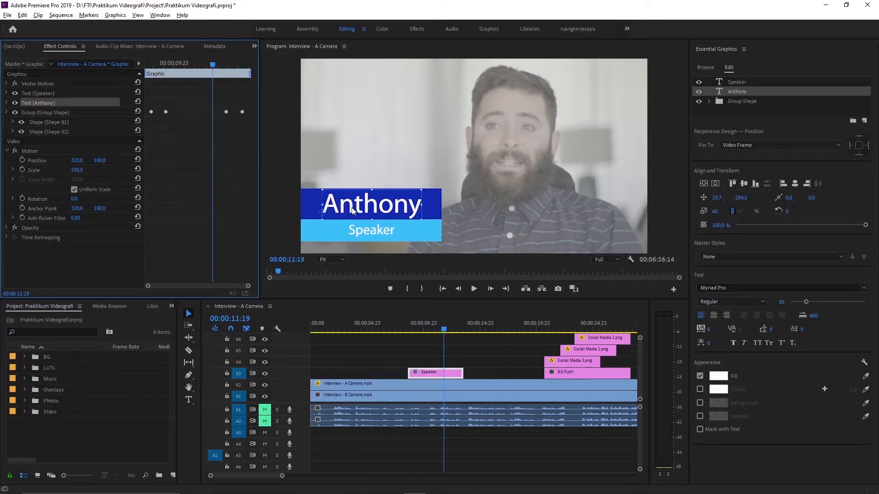
Step: Expand the name text's properties, collapse its Source Text settings and set the text's scale to 63
left_click(6, 104)
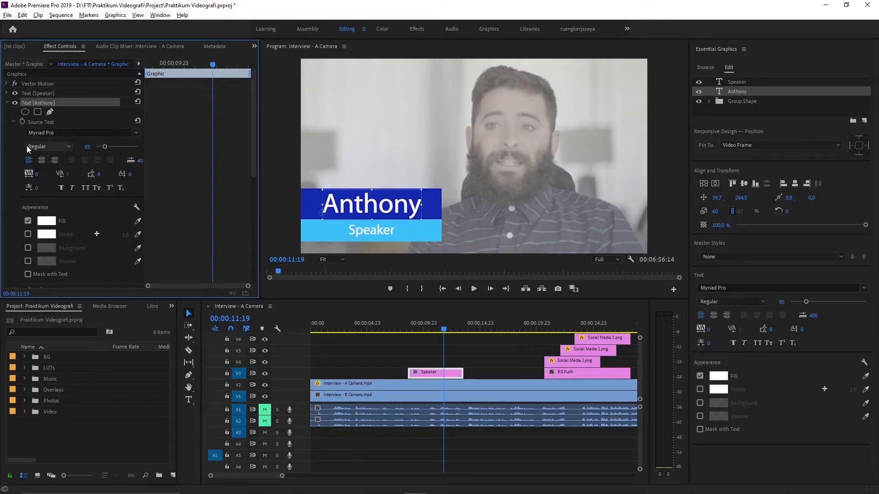
left_click(13, 122)
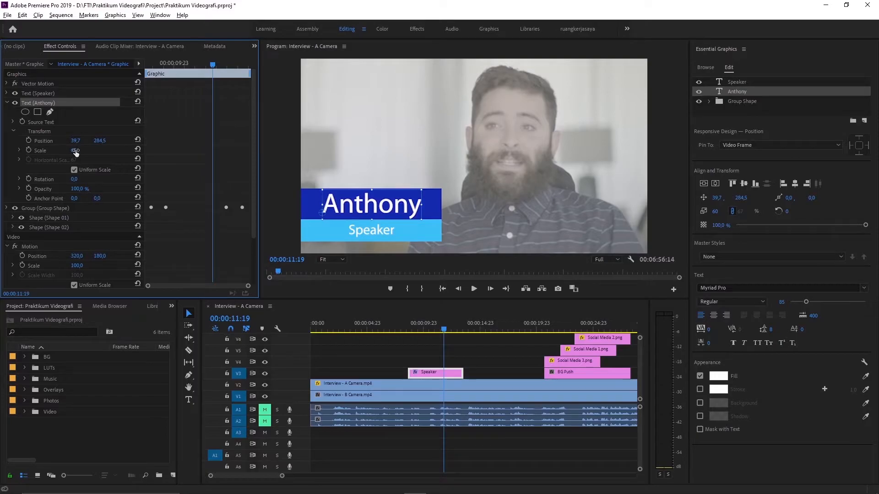
left_click_drag(73, 150, 60, 150)
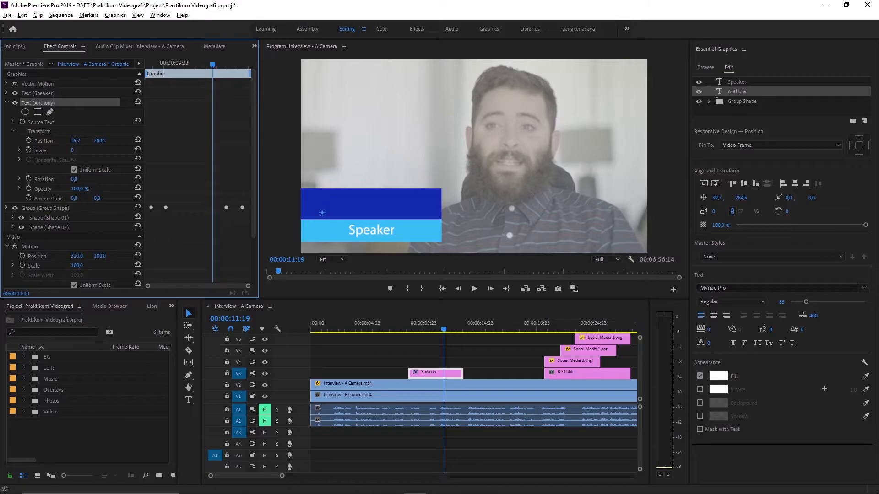
left_click_drag(73, 150, 85, 150)
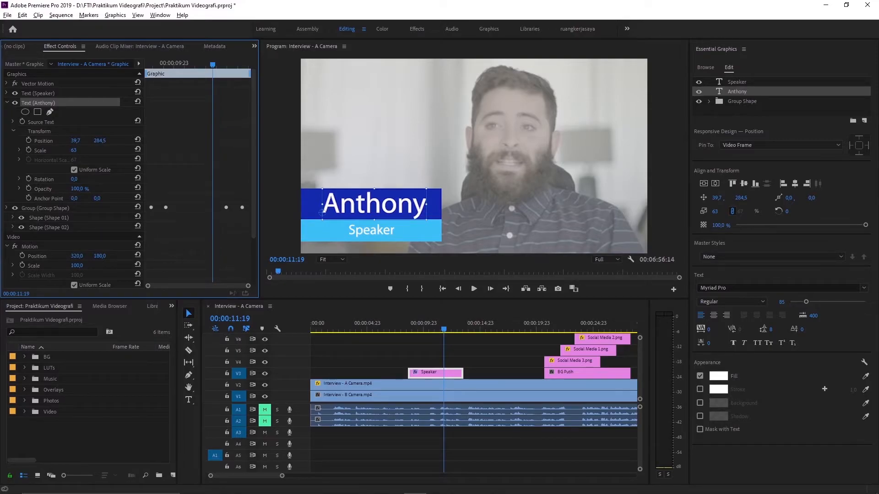
Step: Try a scale of 67 and a rotation of 31° on the name text, and undo both changes
mouse_move(74, 150)
left_mouse_down()
mouse_move(53, 150)
mouse_move(82, 150)
left_mouse_up()
mouse_move(75, 182)
left_mouse_down()
mouse_move(55, 181)
mouse_move(87, 180)
left_mouse_up()
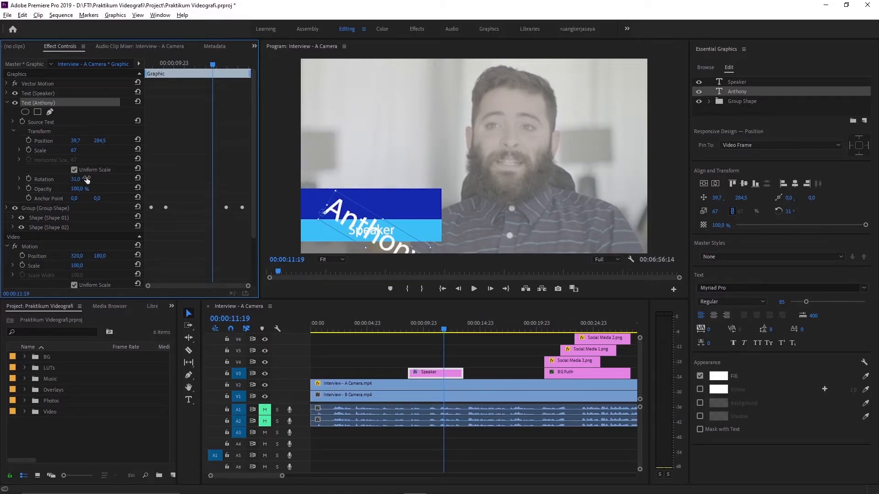
key("ctrl+z")
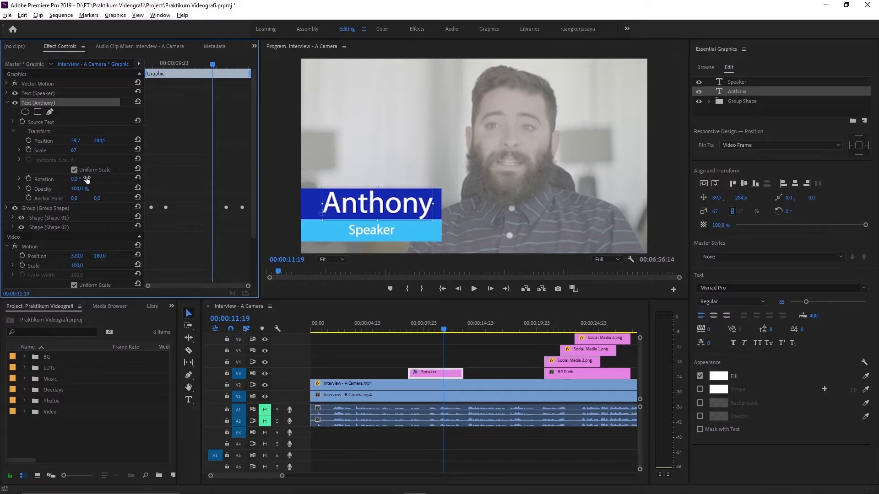
key("ctrl+z")
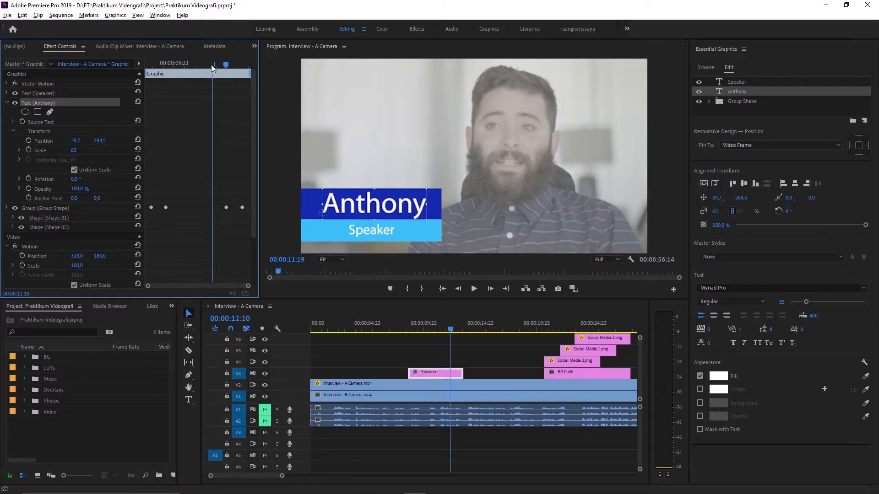
Step: Scrub between the bars' second and third keyframes, at 00:00:09:14 and 00:00:12:10, to check the title while the bars are fully in
left_click_drag(213, 62, 165, 64)
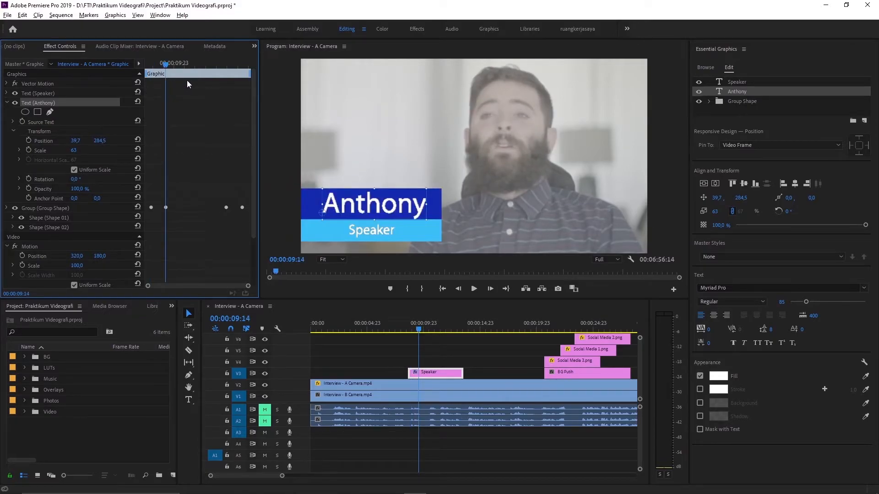
left_click_drag(186, 81, 228, 79)
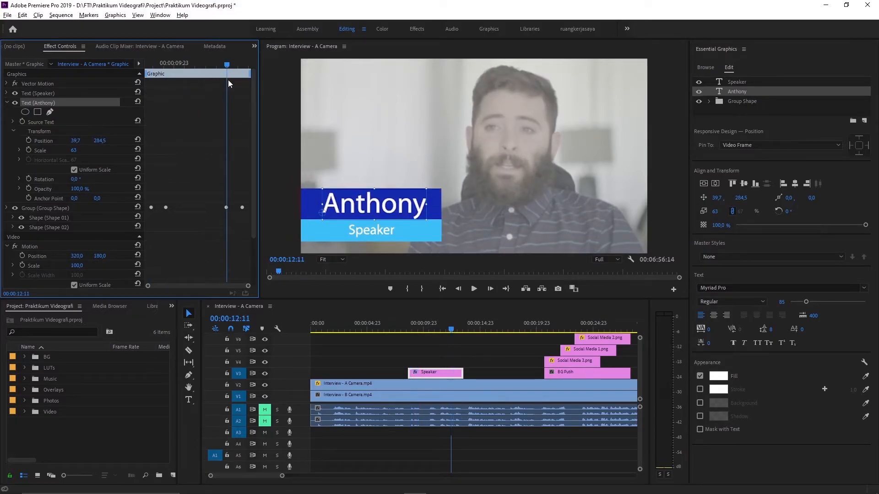
left_click(249, 131)
left_click_drag(226, 65, 226, 67)
left_click_drag(226, 65, 224, 66)
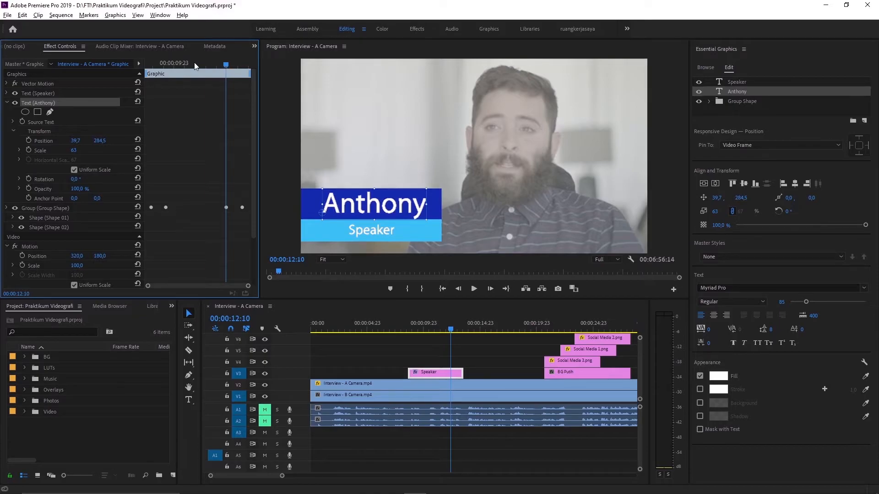
Step: Add an Opacity keyframe of 0% to the name text at 00:00:08:22, aligned with the bars' first keyframe
left_click(166, 65)
left_click(154, 65)
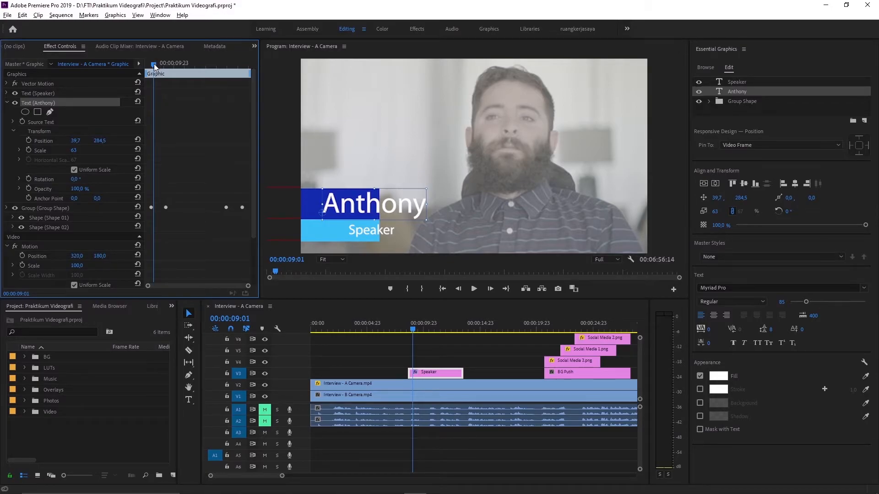
key("Left")
key("Left")
key("Left")
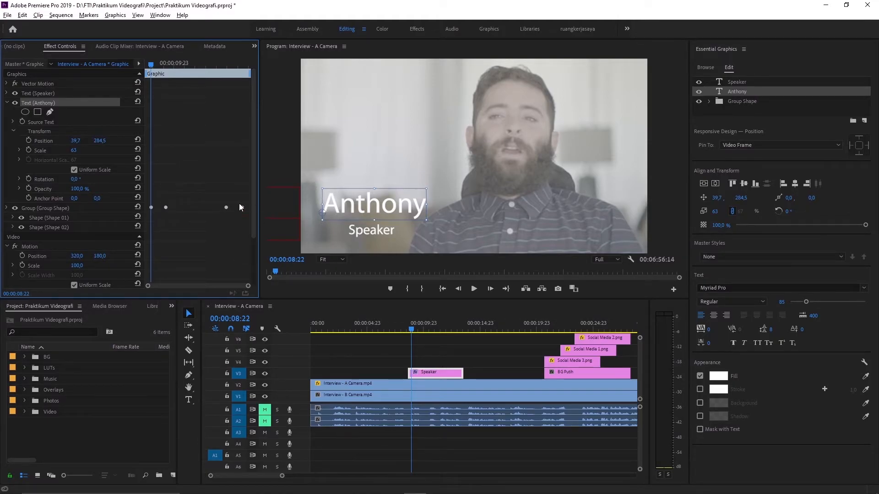
left_click(29, 190)
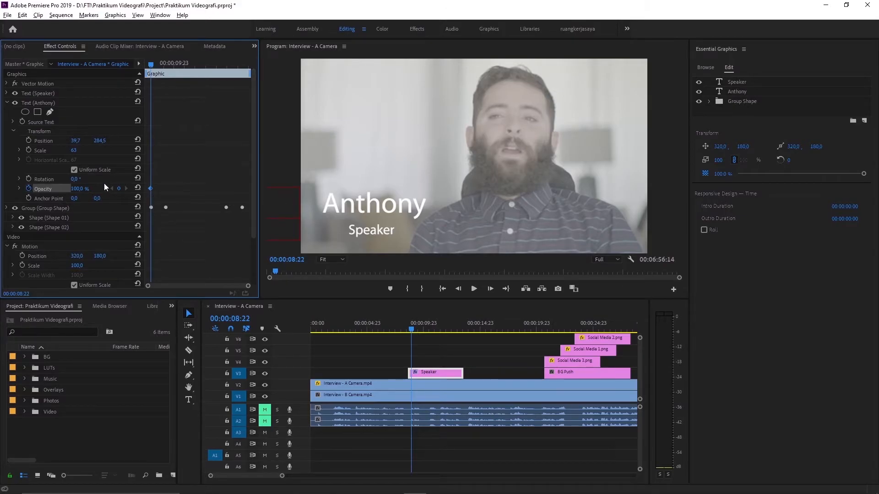
left_click(80, 189)
type("0")
key("Return")
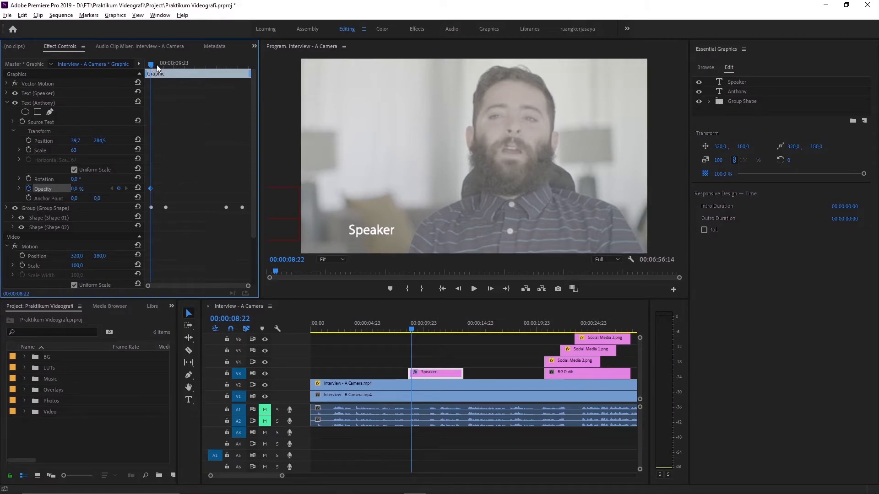
Step: Add an Opacity keyframe of 100% to the name text at 00:00:09:14, aligned with the bars' second keyframe
left_click_drag(158, 68, 167, 69)
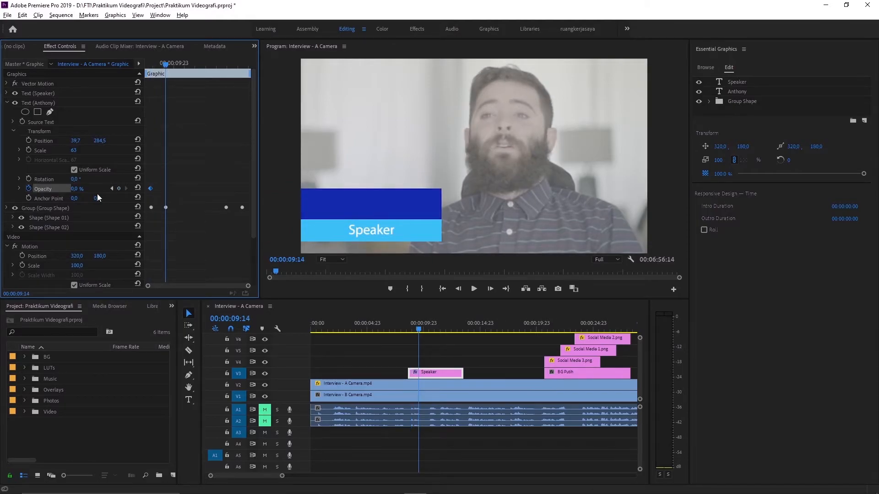
left_click(83, 186)
type("100")
key("Return")
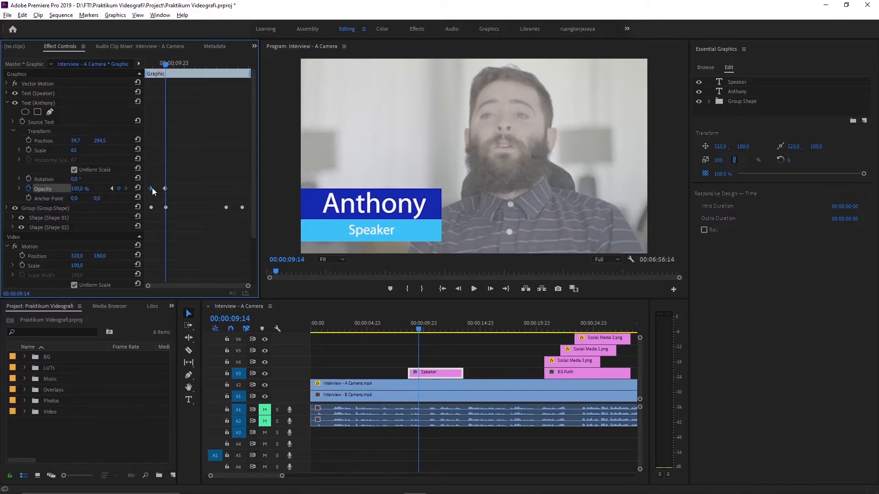
Step: Copy the name text's 0% Opacity keyframe to 00:00:13:04 and its 100% keyframe to 00:00:12:10
left_click(243, 65)
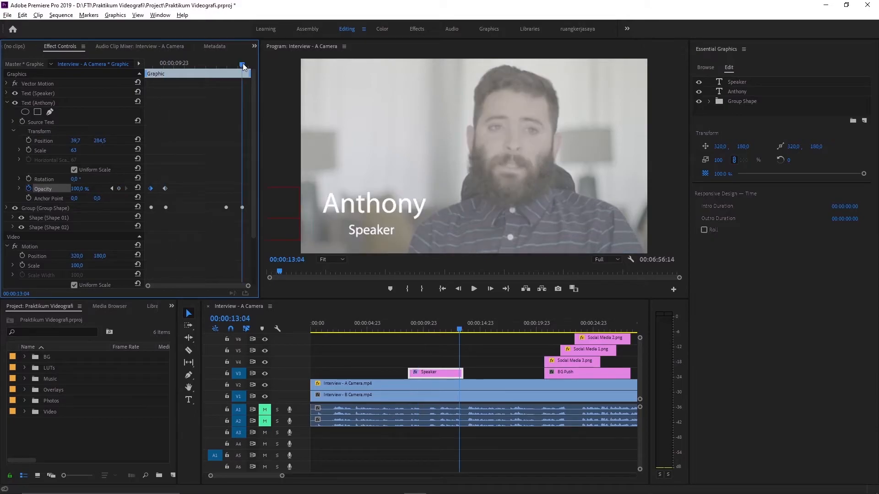
key("ctrl+v")
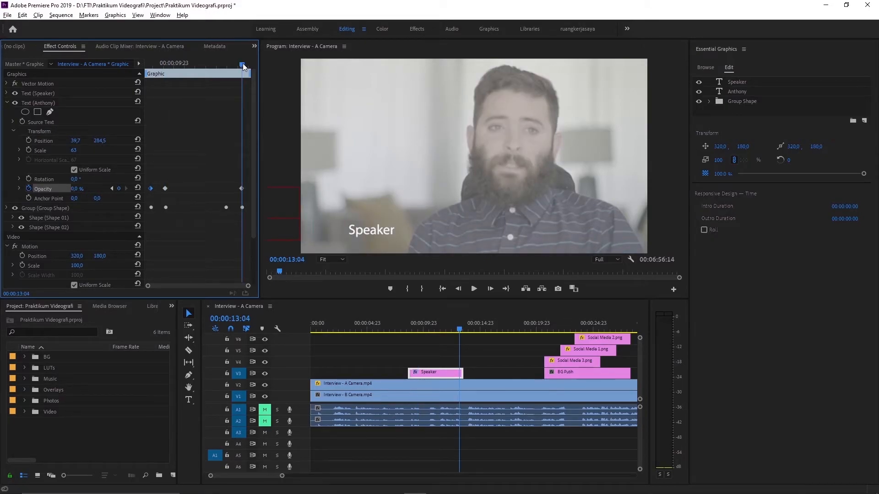
left_click(165, 190)
left_click(226, 62)
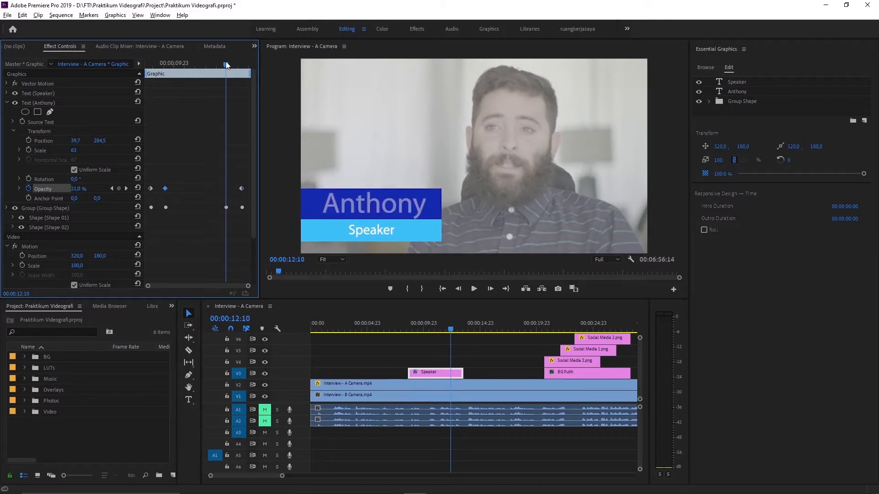
key("ctrl+v")
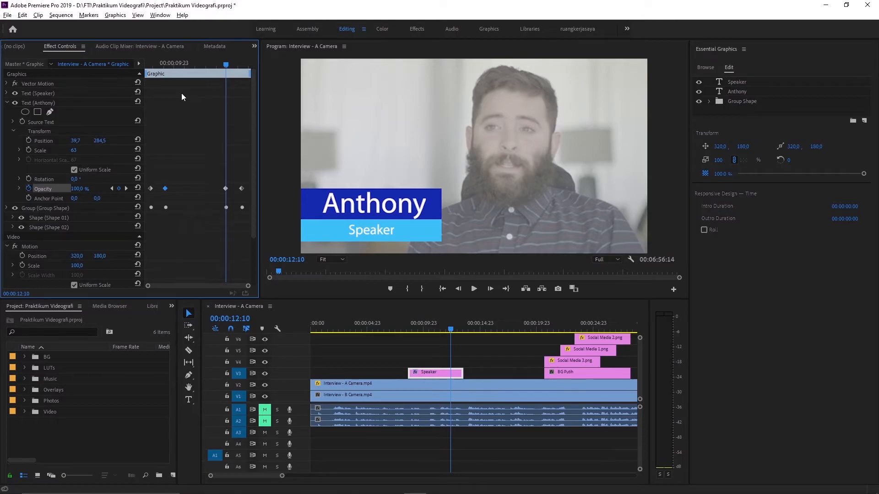
Step: Play the title from its start at 00:00:08:16 to review the name text's fade-in and fade-out
left_click_drag(171, 62, 115, 62)
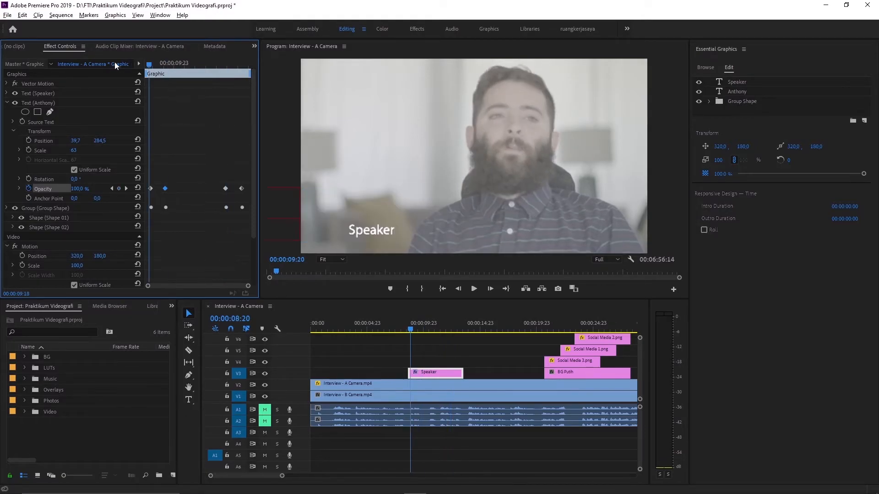
key("space")
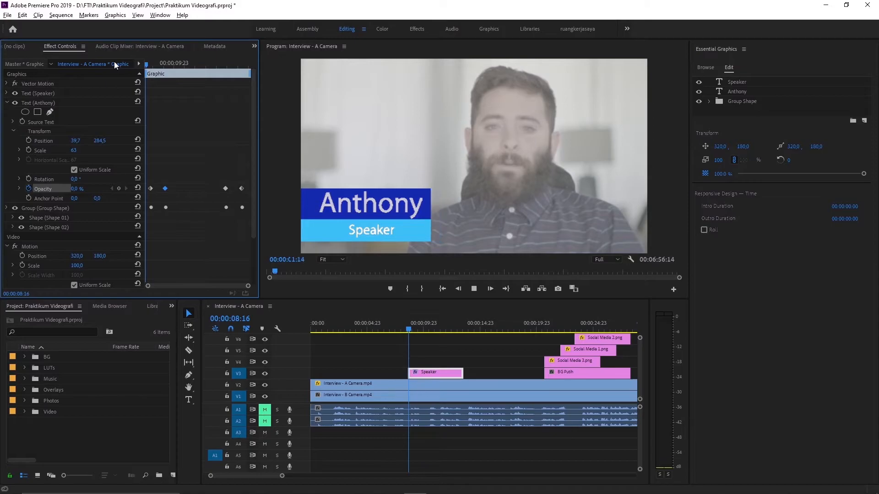
key("space")
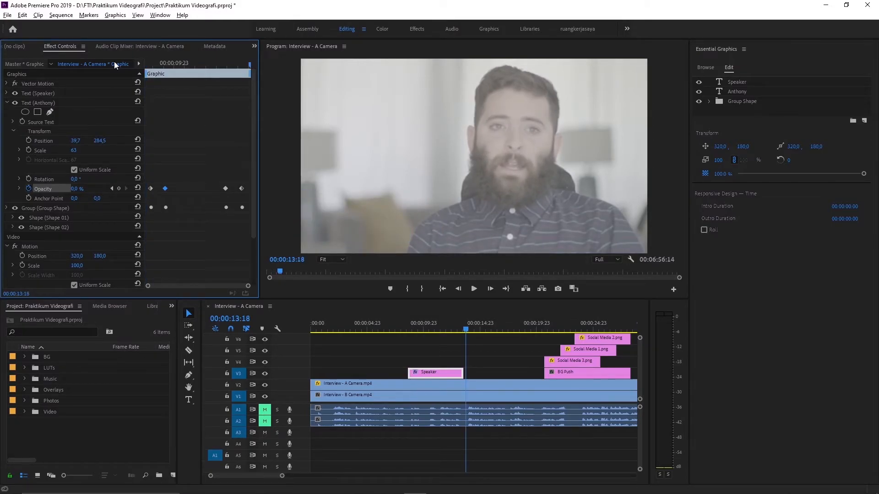
Step: Select the "Speaker" text with the playhead inside the title, expand its properties and collapse its Source Text settings
left_click(149, 180)
left_click(432, 326)
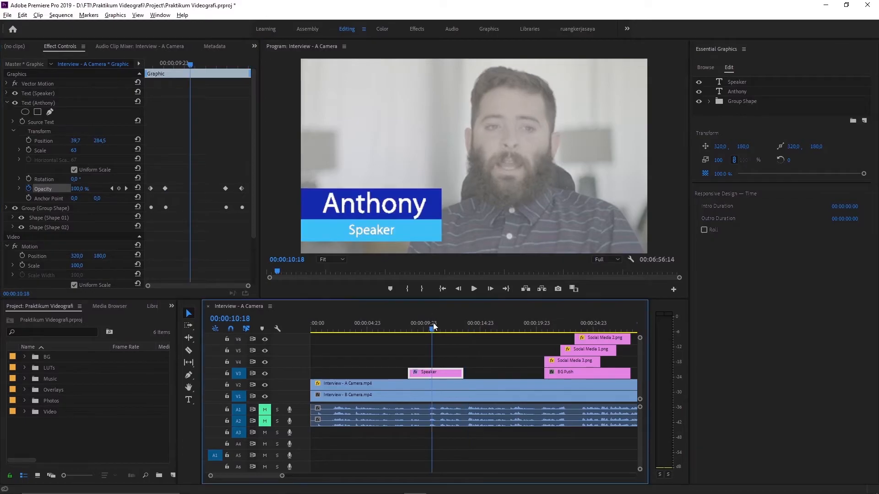
left_click(372, 231)
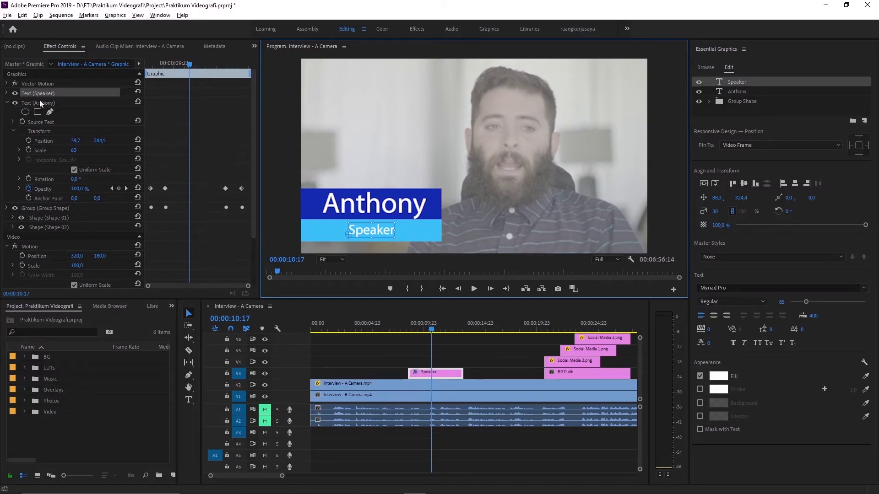
left_click(7, 94)
scroll(184, 162, "down", 2)
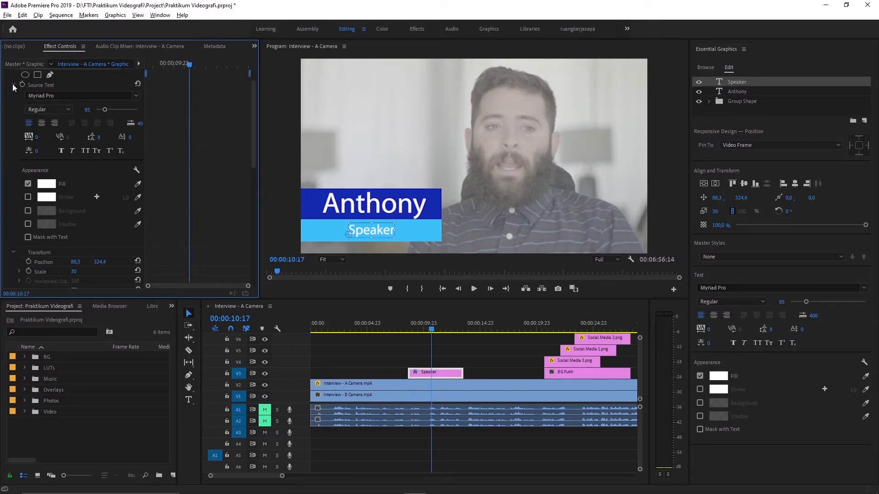
left_click(13, 85)
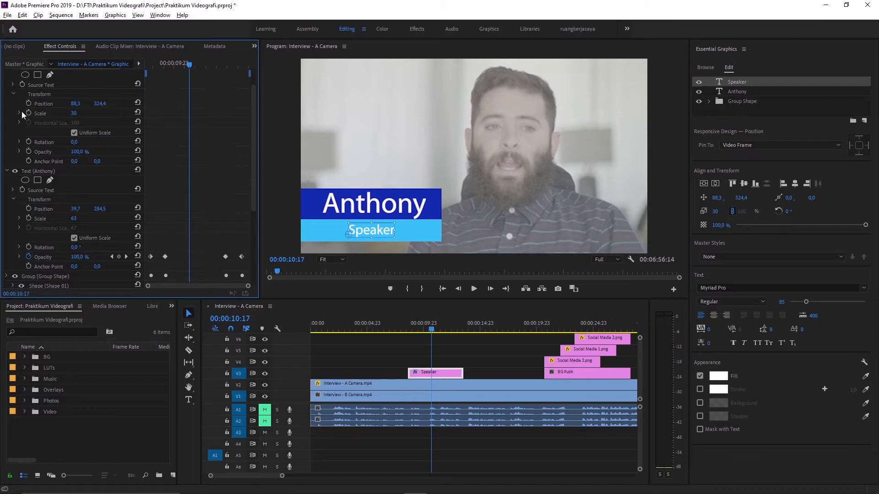
left_click(37, 97)
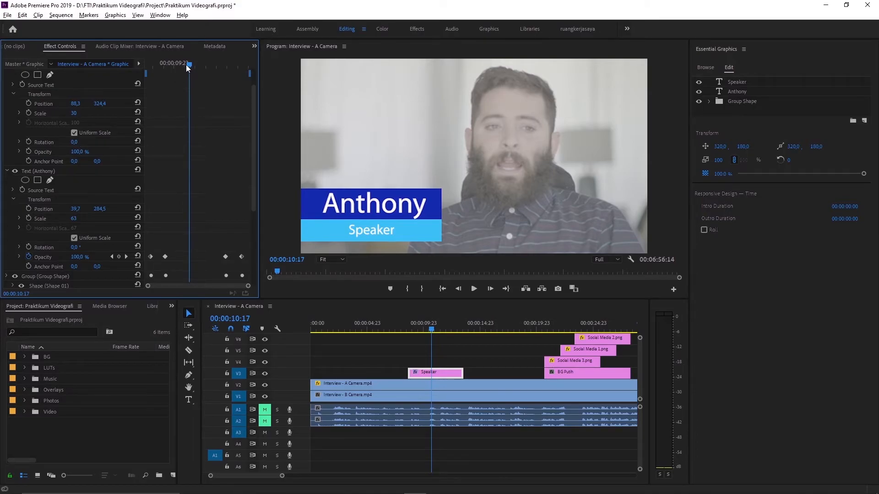
Step: Add an Opacity keyframe of 100% to the "Speaker" text at 00:00:09:14 and copy it to 00:00:12:10
left_click_drag(189, 65, 166, 66)
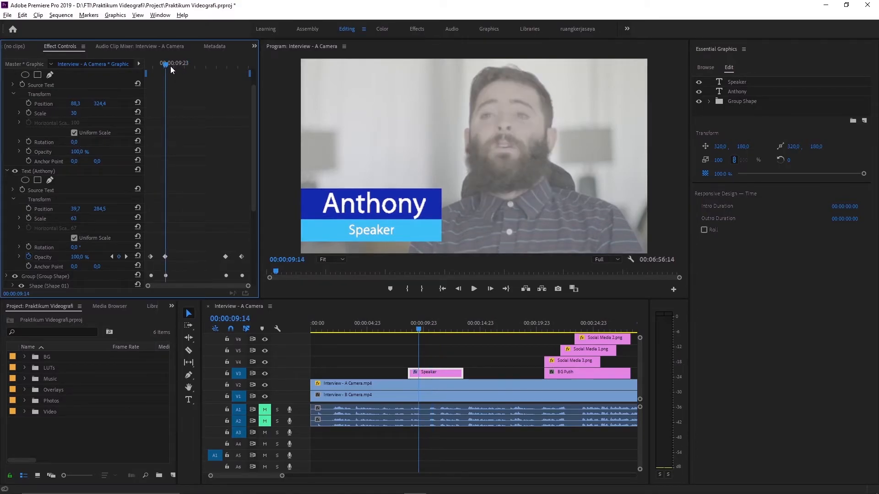
left_click(28, 152)
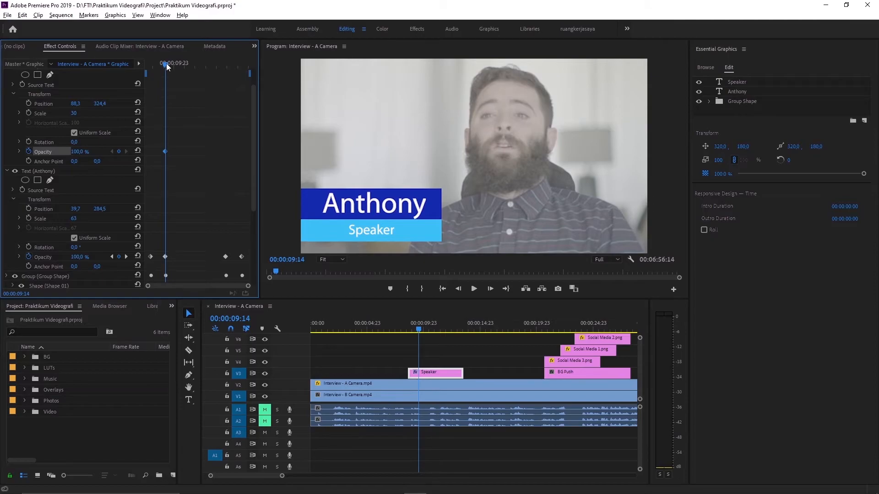
left_click_drag(167, 68, 209, 67)
key("ctrl+v")
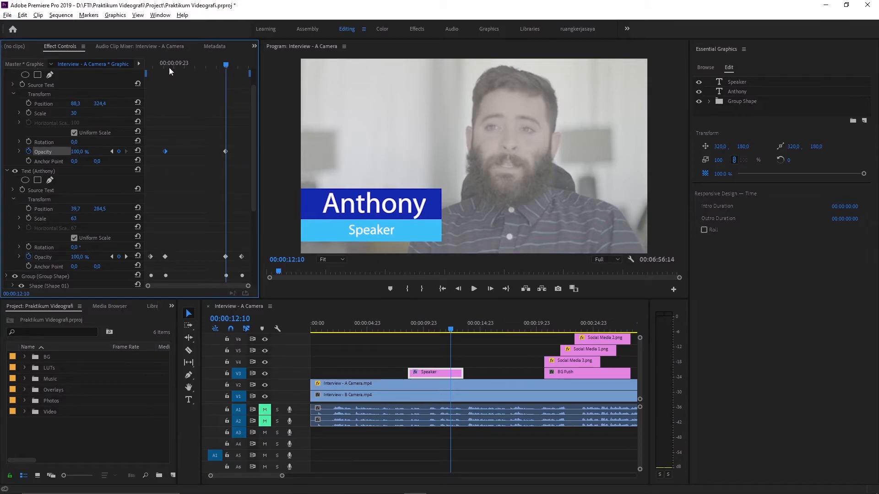
Step: Add Opacity keyframes of 0% to the "Speaker" text at 00:00:08:22 and 00:00:13:04, and play the title to check the fades
left_click(156, 66)
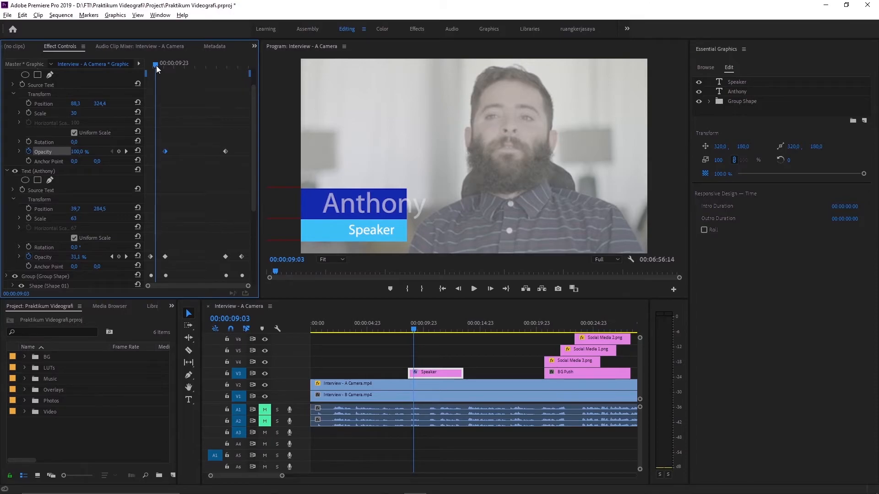
left_click_drag(156, 65, 151, 65)
left_click(82, 151)
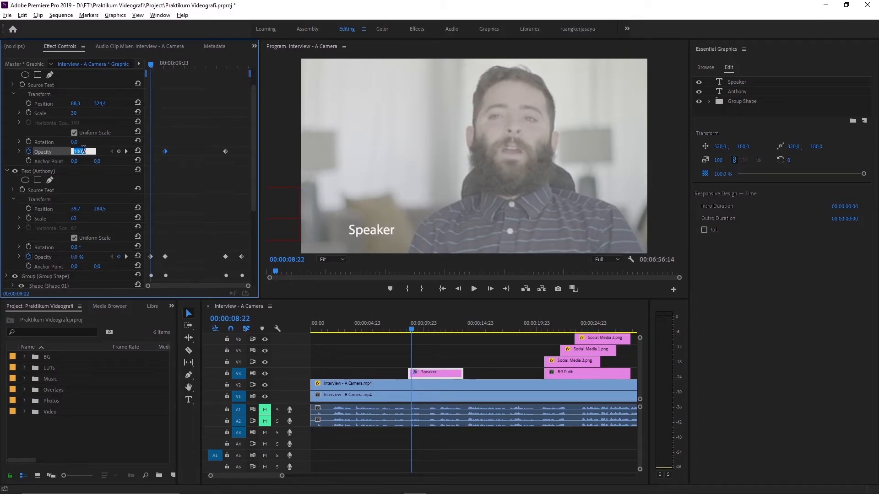
left_click(243, 66)
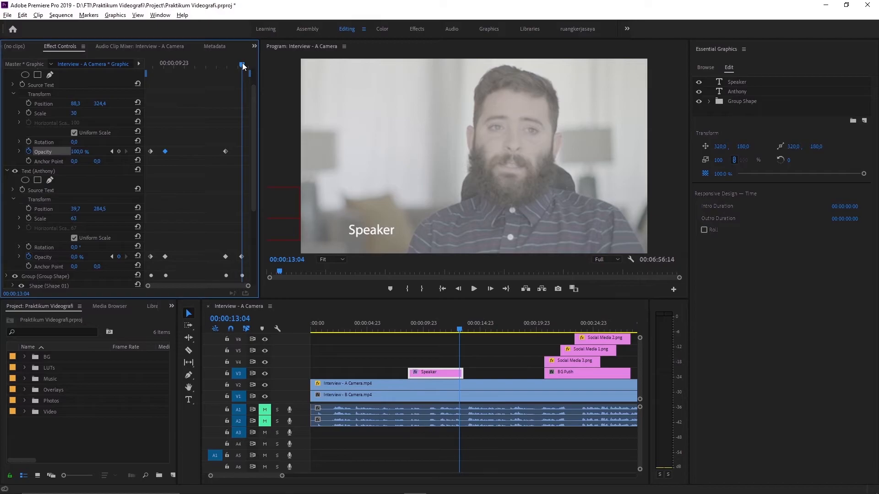
key("space")
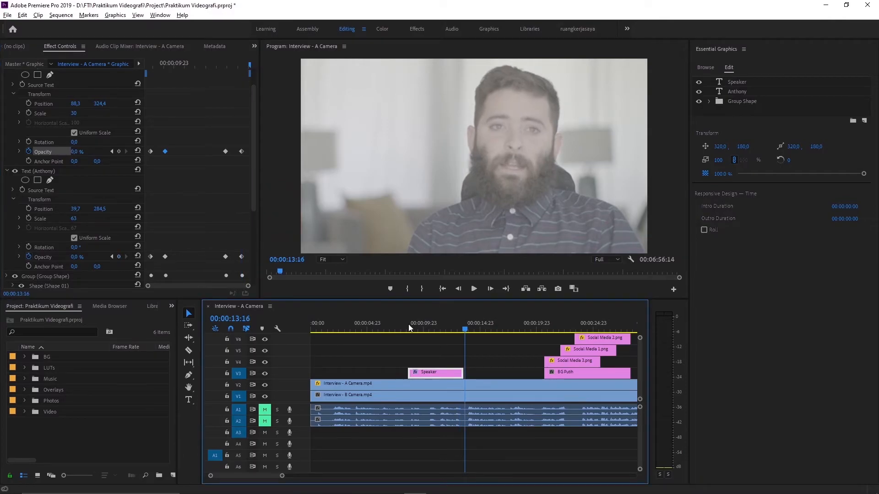
Step: Shift the "Speaker" text's Opacity keyframes so its fade-in starts when the bars finish sliding in and its fade-out ends when they start sliding out
key("Left")
key("Left")
key("Left")
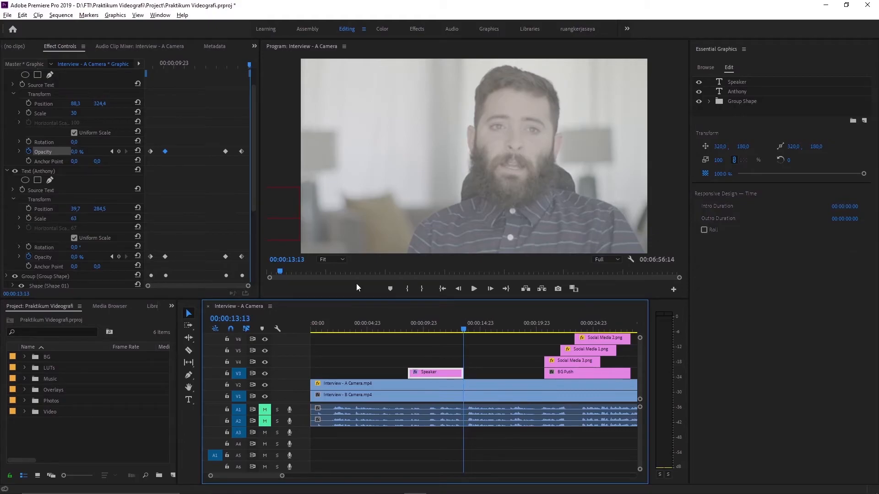
left_click(414, 329)
mouse_move(414, 326)
left_mouse_down()
mouse_move(422, 326)
mouse_move(414, 326)
left_mouse_up()
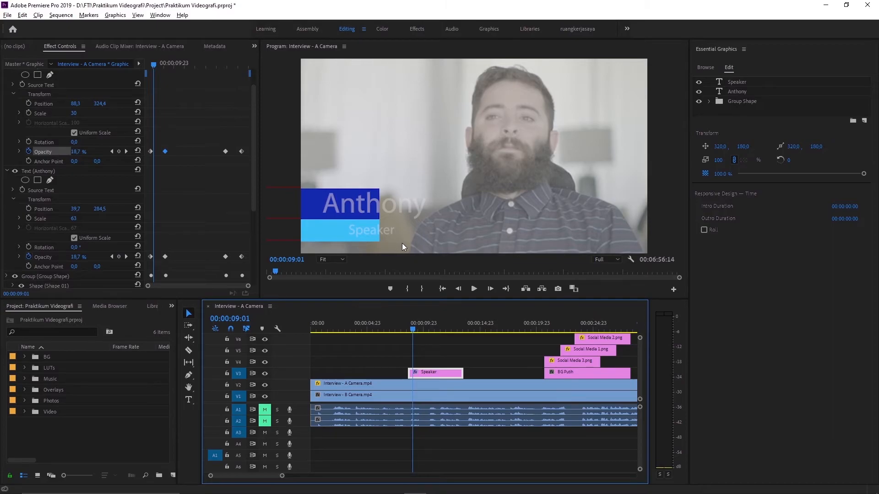
left_click(191, 171)
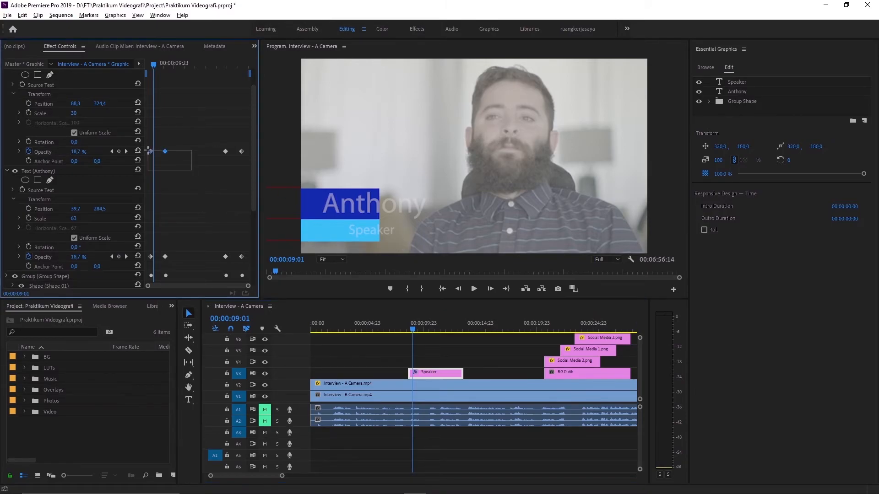
left_click_drag(150, 152, 163, 153)
mouse_move(218, 160)
left_mouse_down()
mouse_move(242, 149)
mouse_move(227, 150)
left_mouse_up()
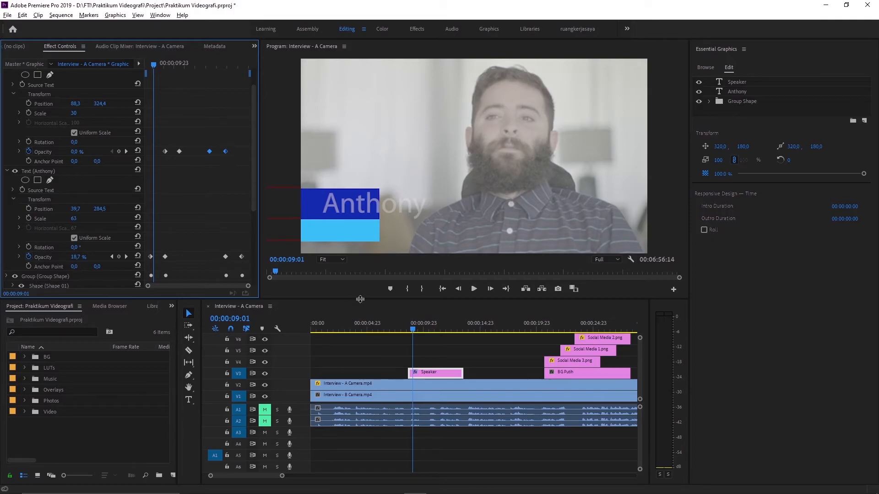
Step: Play the title from 00:00:08:06 to review the retimed fades of the "Speaker" text
left_click(405, 326)
left_click(405, 325)
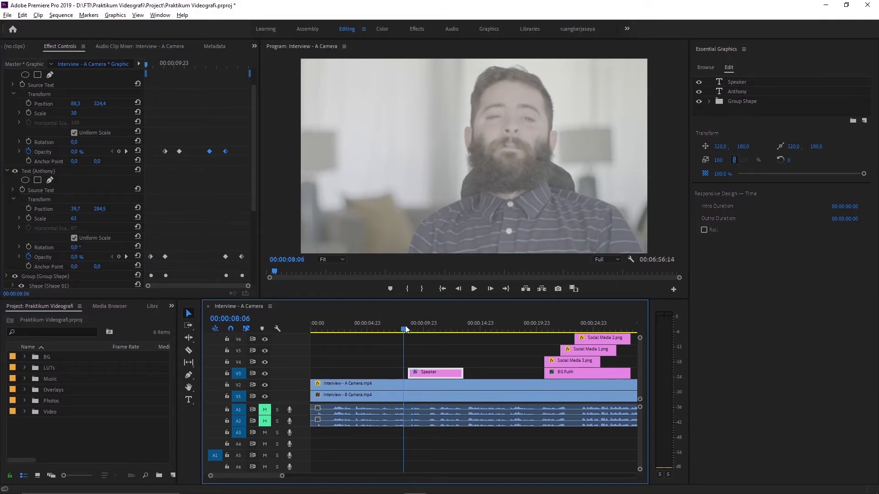
key("space")
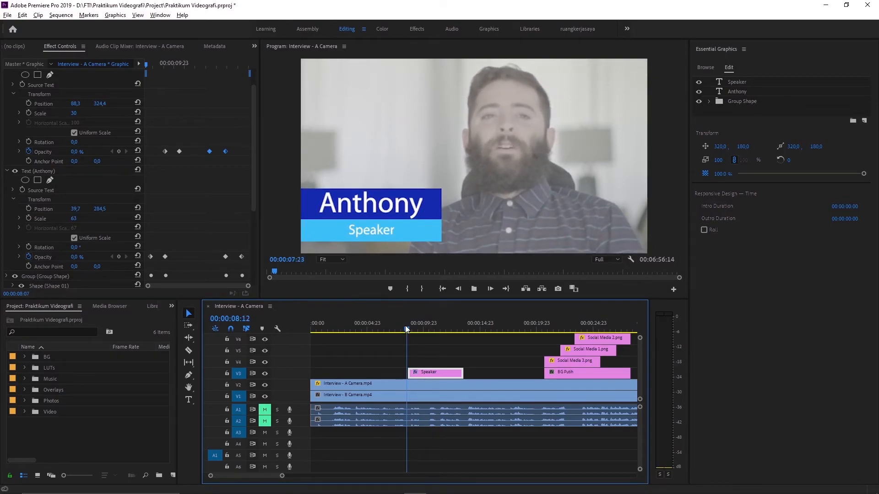
key("space")
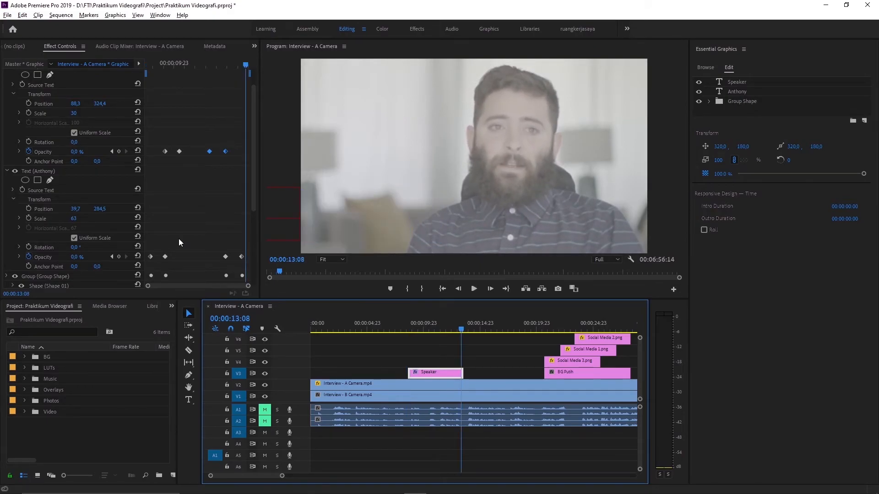
Step: Align the name text's Opacity keyframes with those of the "Speaker" text, and play the title to check both fades
left_click_drag(186, 251, 212, 260)
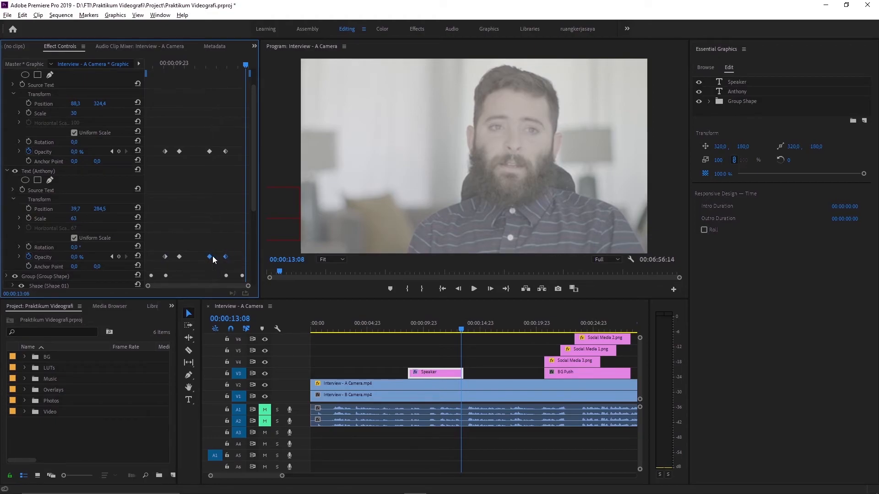
left_click(399, 329)
key("space")
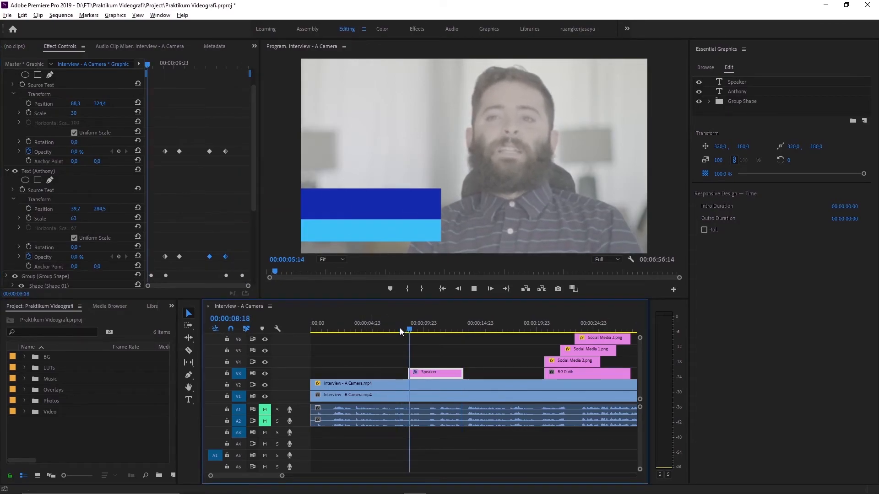
key("space")
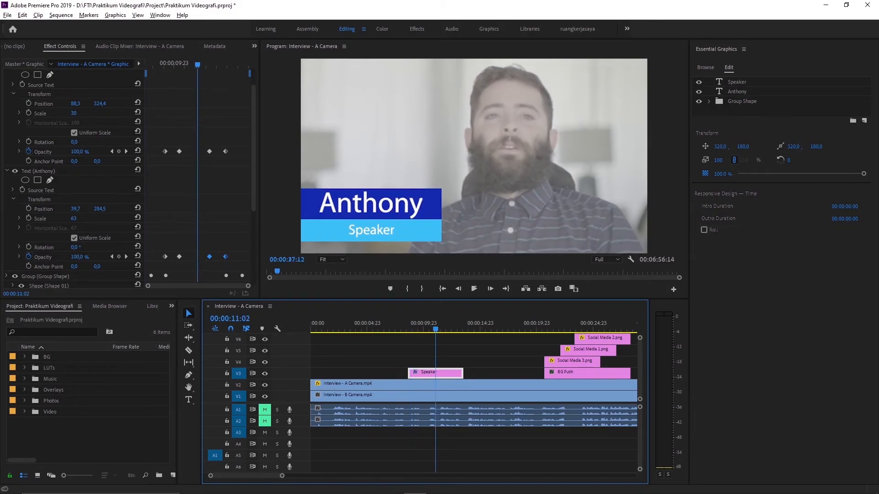
key("space")
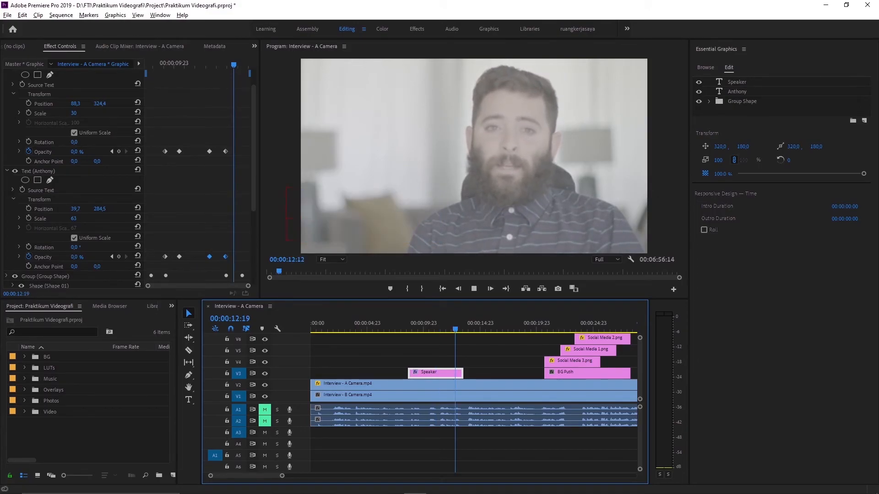
key("space")
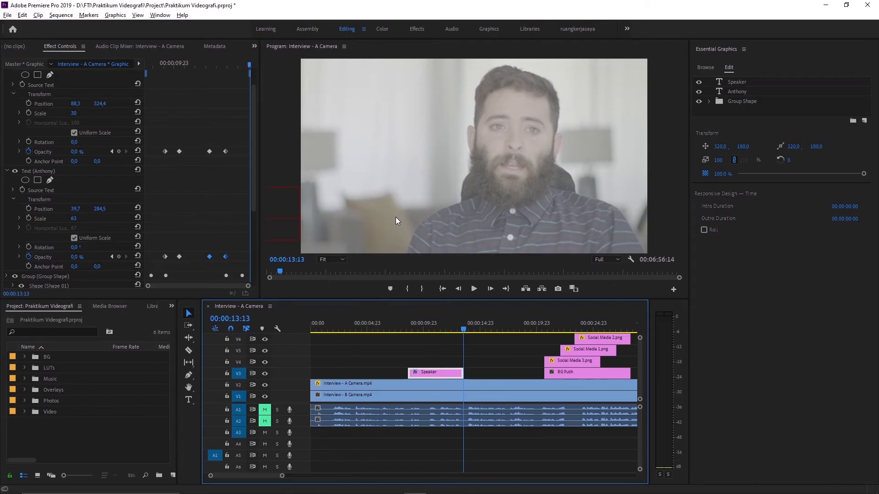
Step: Expand the Video Effects category in the effects library and look over the title's text and group shape properties
left_click_drag(254, 142, 254, 150)
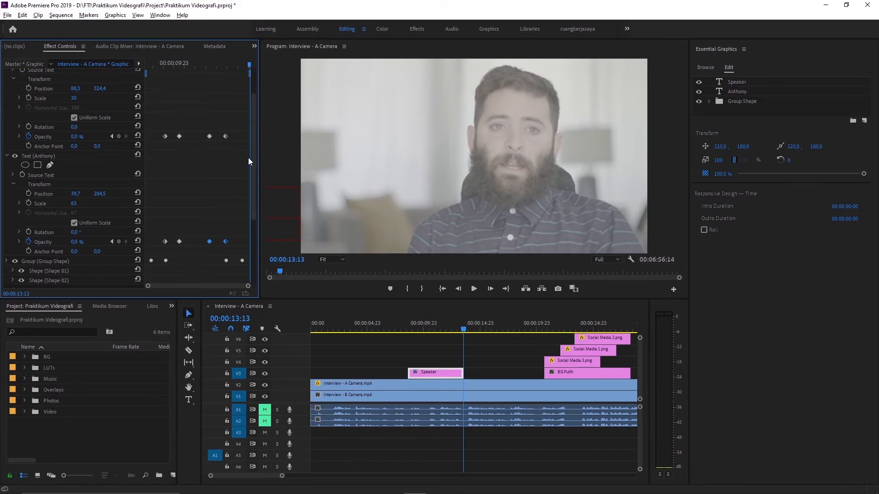
left_click_drag(254, 162, 253, 140)
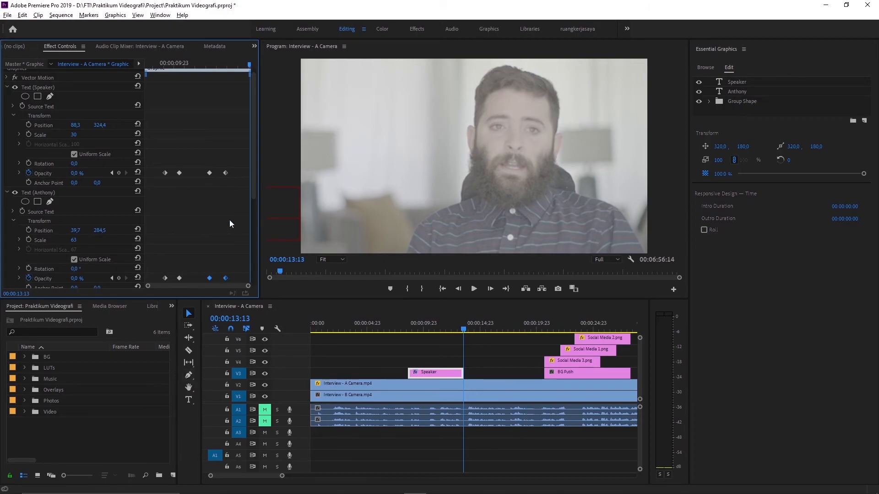
left_click(172, 307)
left_click(197, 359)
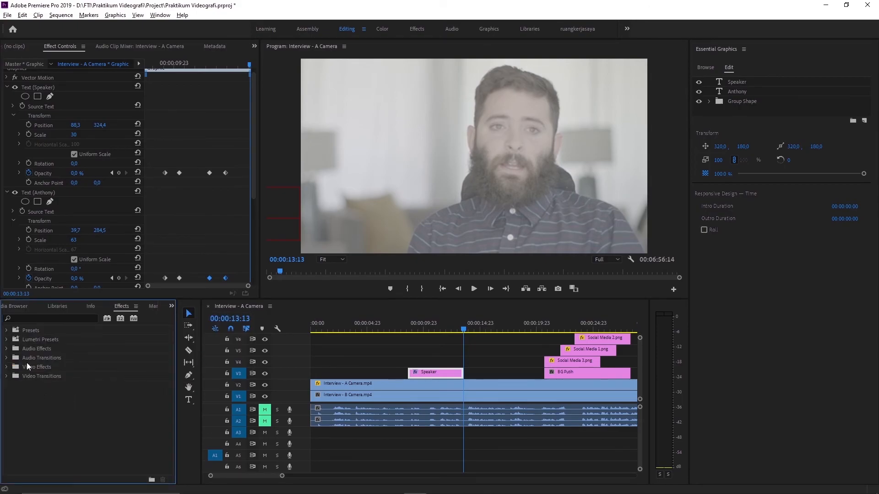
left_click(7, 367)
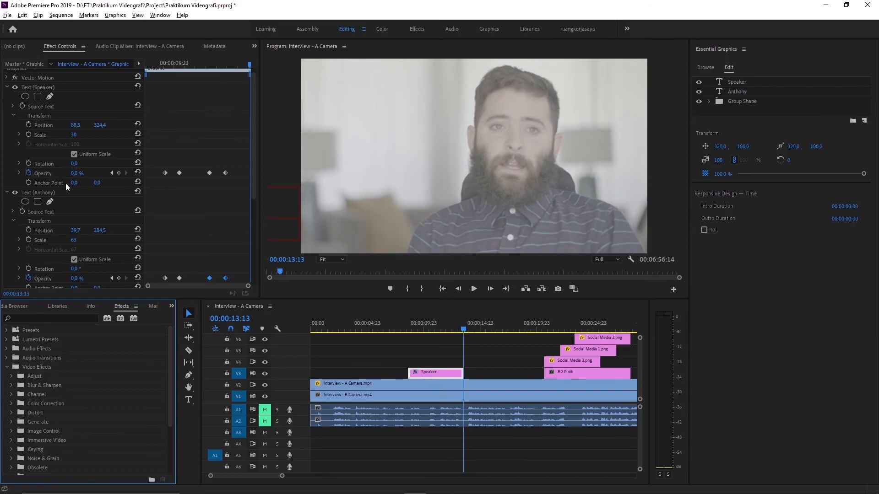
left_click(253, 172)
scroll(253, 191, "down", 2)
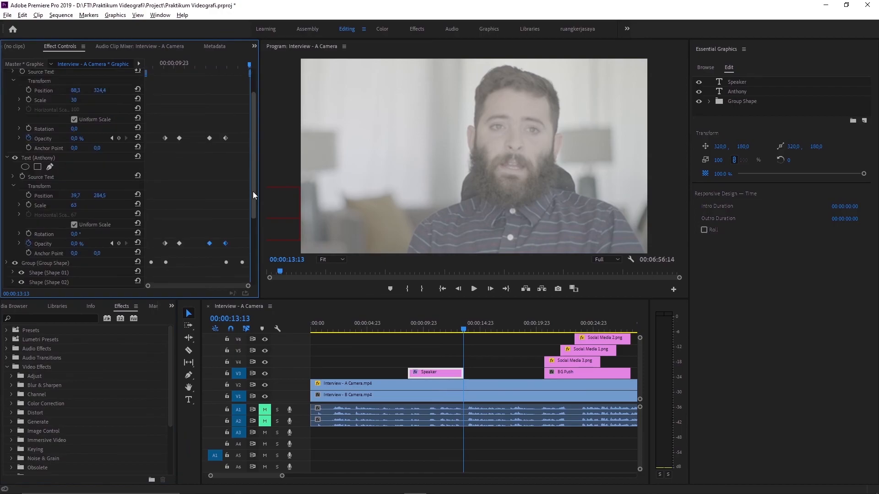